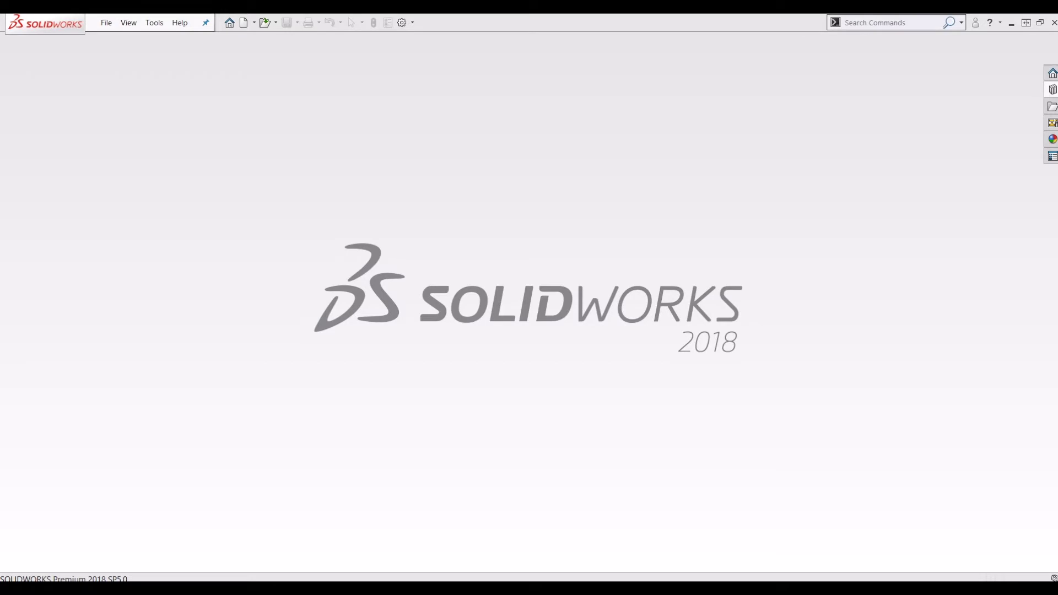
# Step: Create a new blank part, Part1, from the Part template, then open the origin's options menu
pyautogui.click(243, 24)
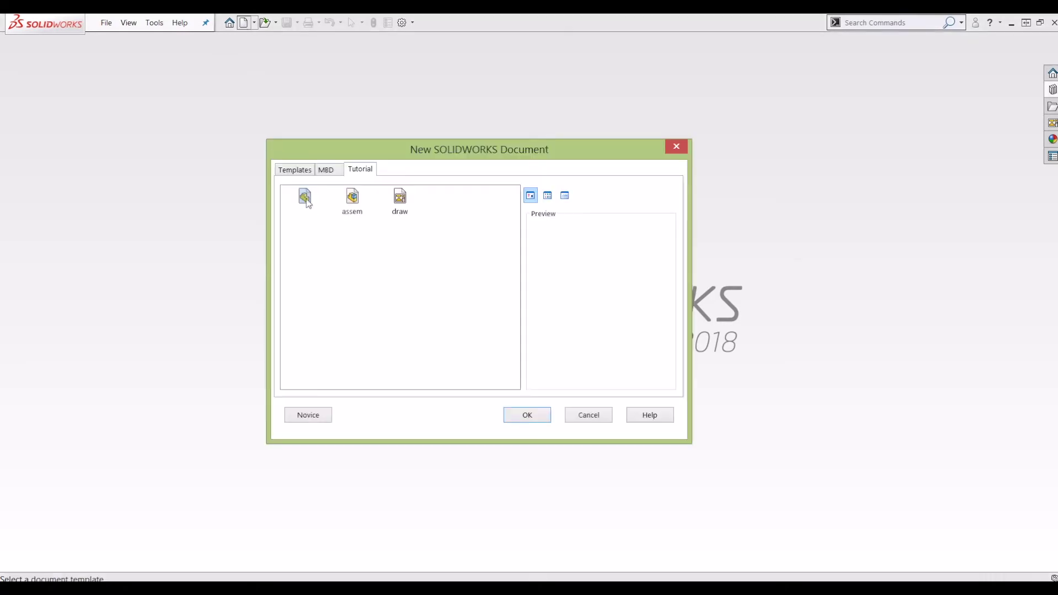
pyautogui.click(305, 199)
pyautogui.click(514, 412)
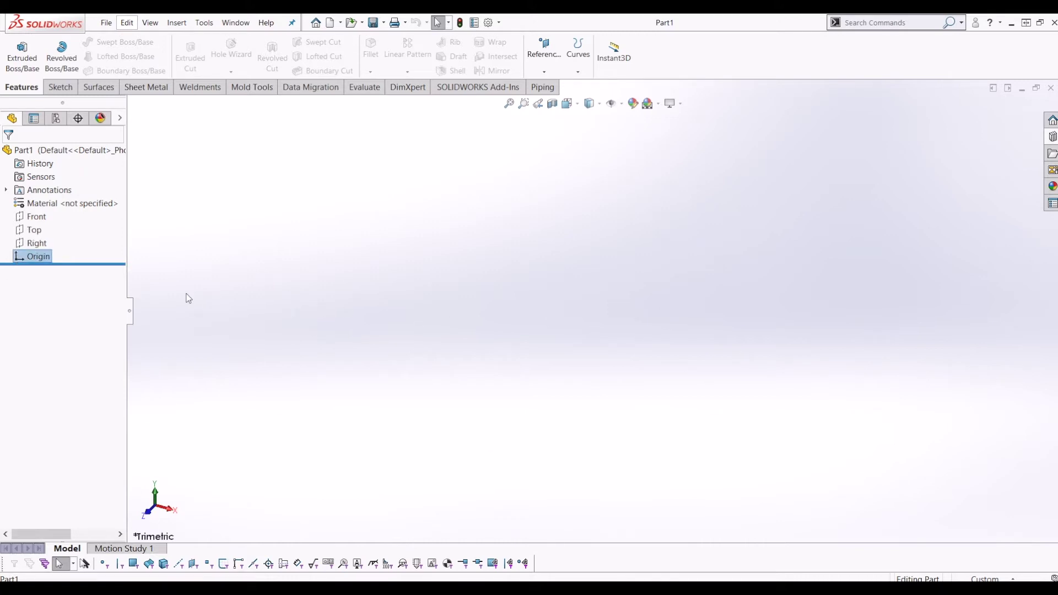
pyautogui.rightClick(36, 260)
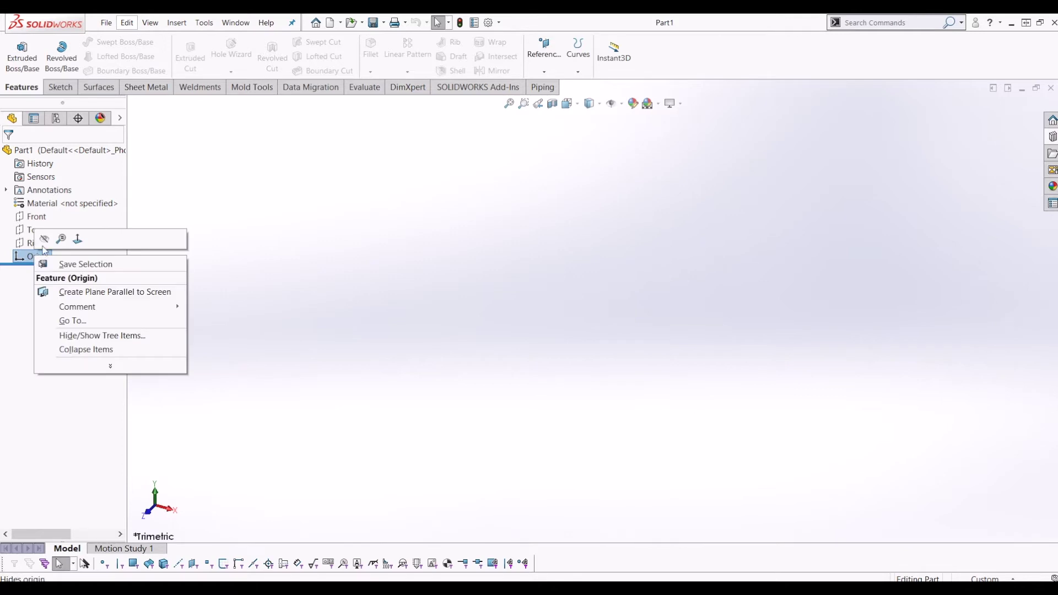
pyautogui.click(44, 239)
pyautogui.rightClick(37, 257)
pyautogui.click(39, 250)
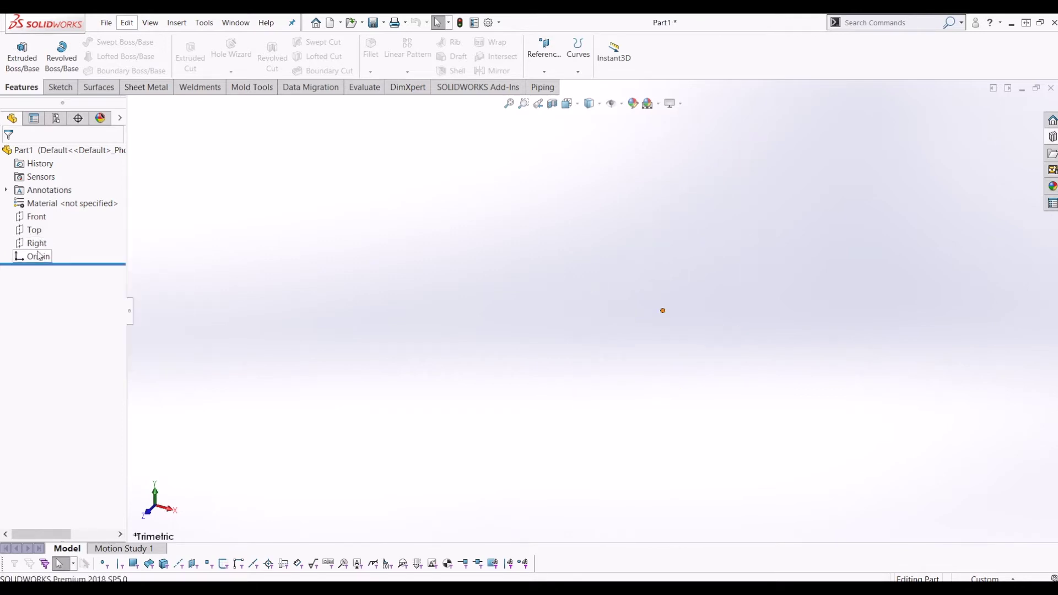
pyautogui.click(38, 255)
pyautogui.keyDown('ctrl'); pyautogui.click(31, 243); pyautogui.keyUp('ctrl')
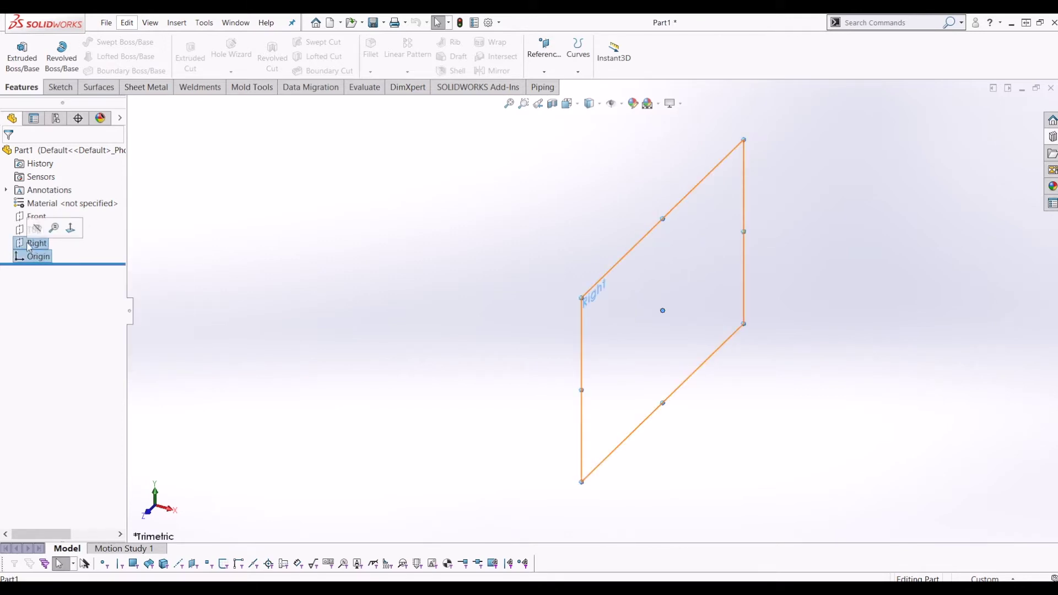
pyautogui.keyDown('ctrl'); pyautogui.click(31, 230); pyautogui.keyUp('ctrl')
pyautogui.keyDown('ctrl'); pyautogui.click(33, 217); pyautogui.keyUp('ctrl')
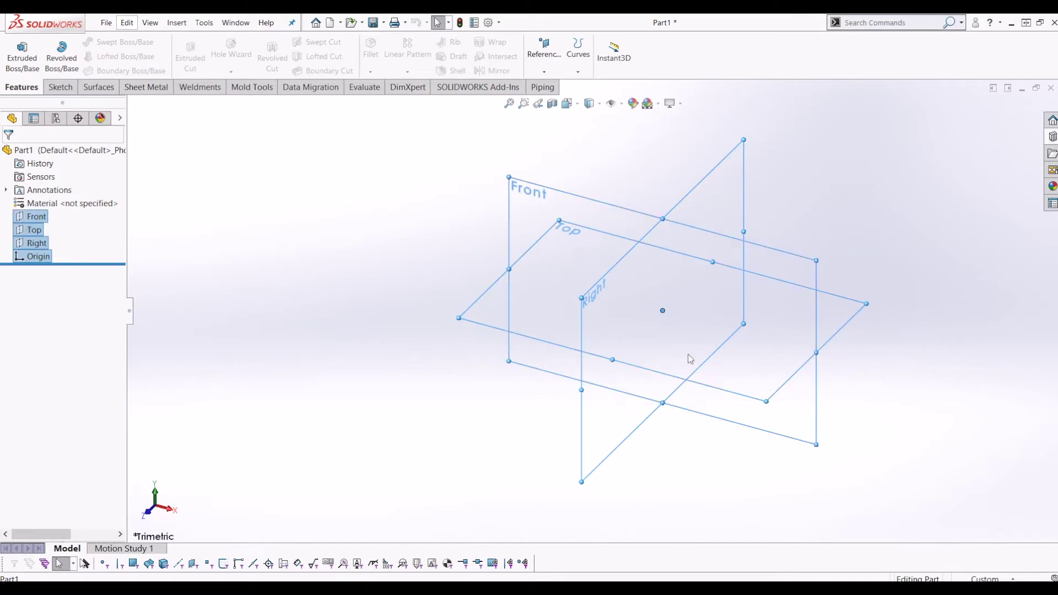
pyautogui.moveTo(690, 358); pyautogui.dragTo(662, 317, button='middle')
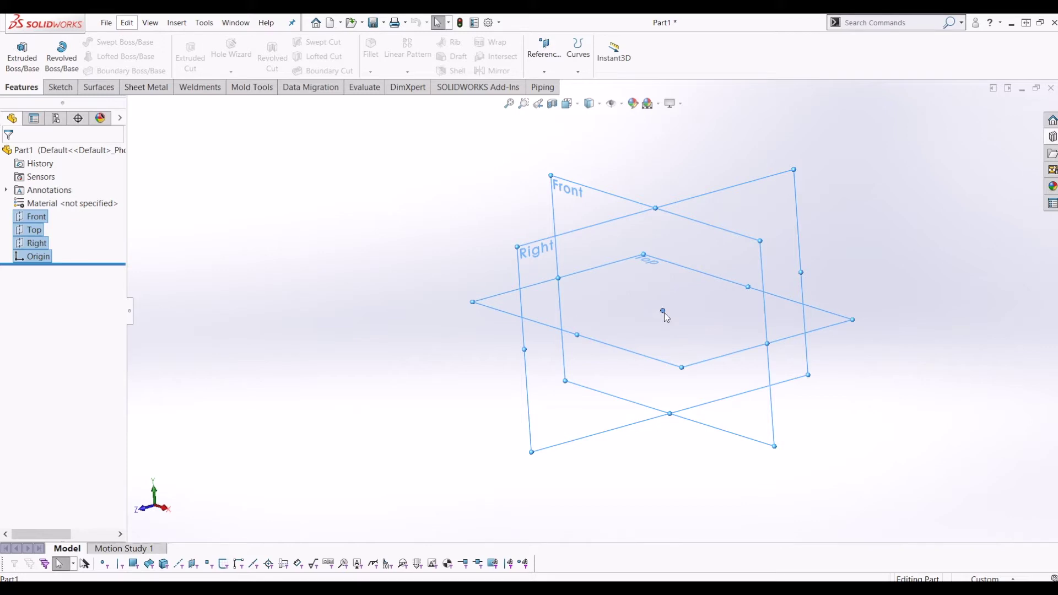
pyautogui.scroll(-3, 658, 319)
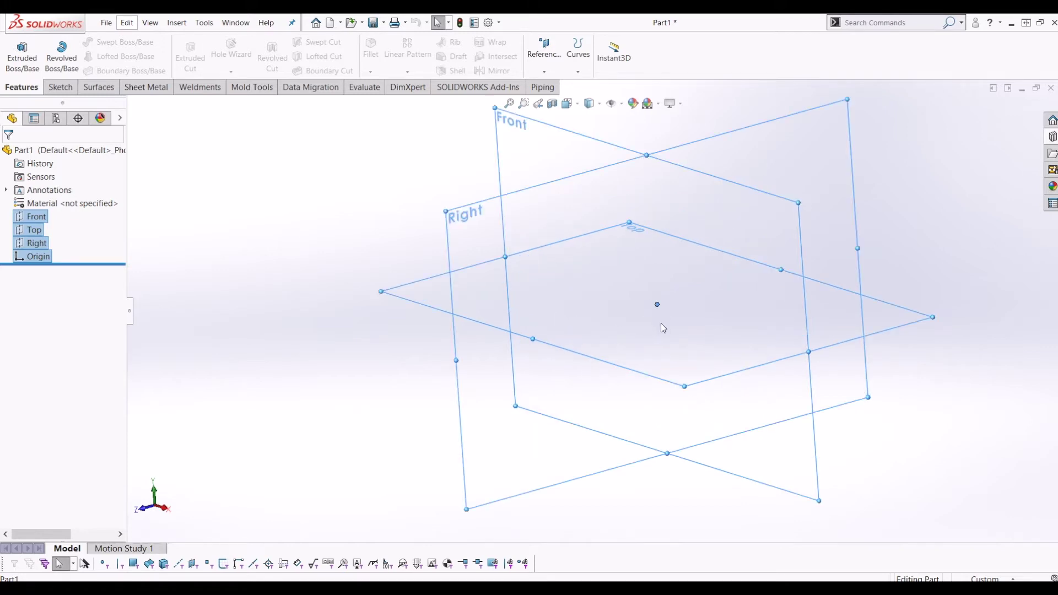
pyautogui.moveTo(632, 338); pyautogui.dragTo(602, 337, button='middle')
pyautogui.scroll(5, 697, 358)
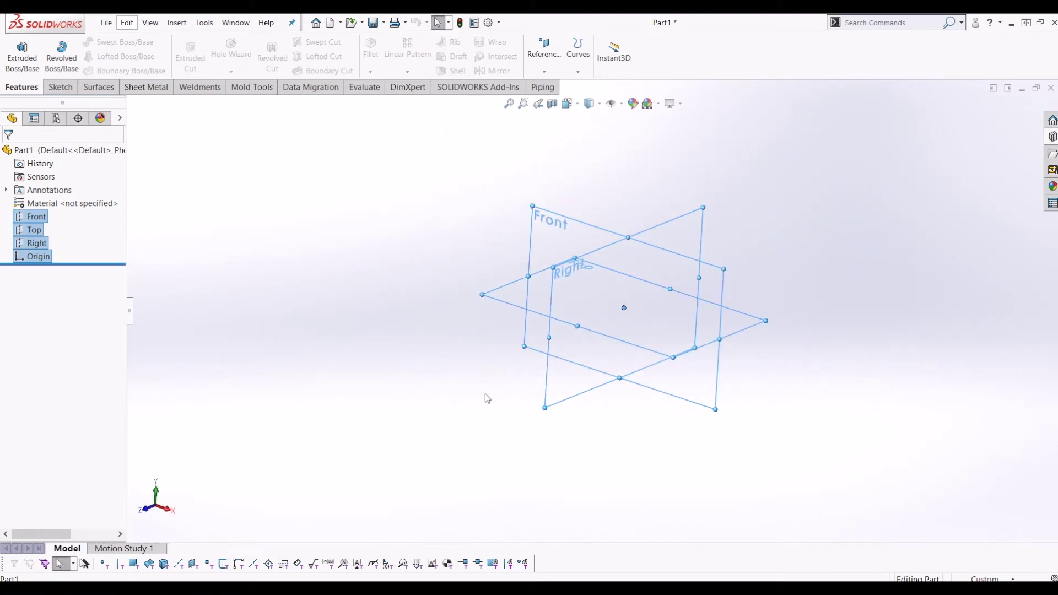
pyautogui.click(694, 298)
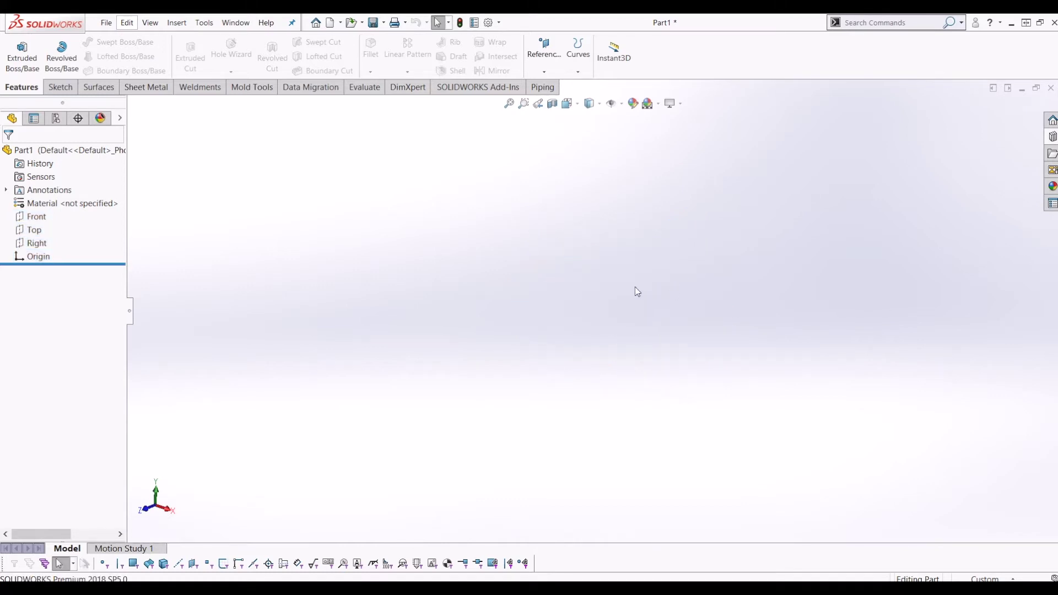
pyautogui.click(32, 217)
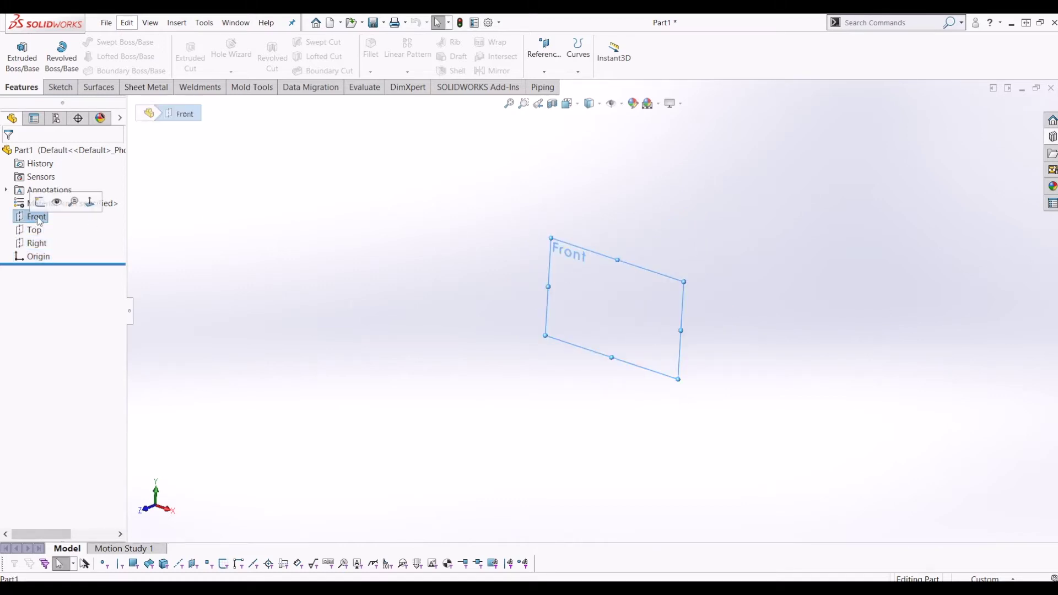
# Step: Draw a centre-point rectangle on the Front plane with its centre at the origin
pyautogui.click(60, 87)
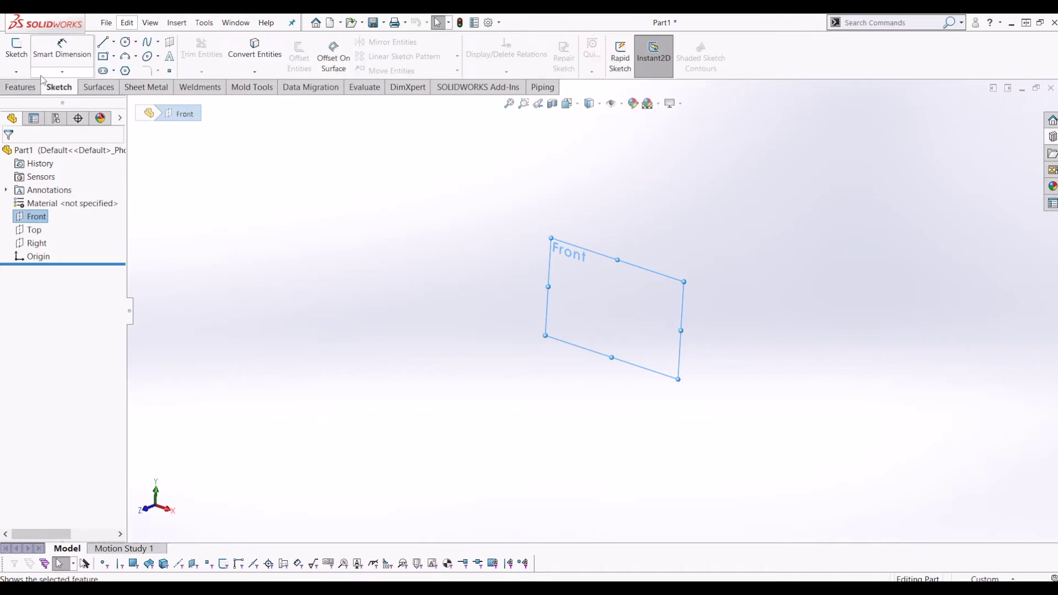
pyautogui.click(17, 48)
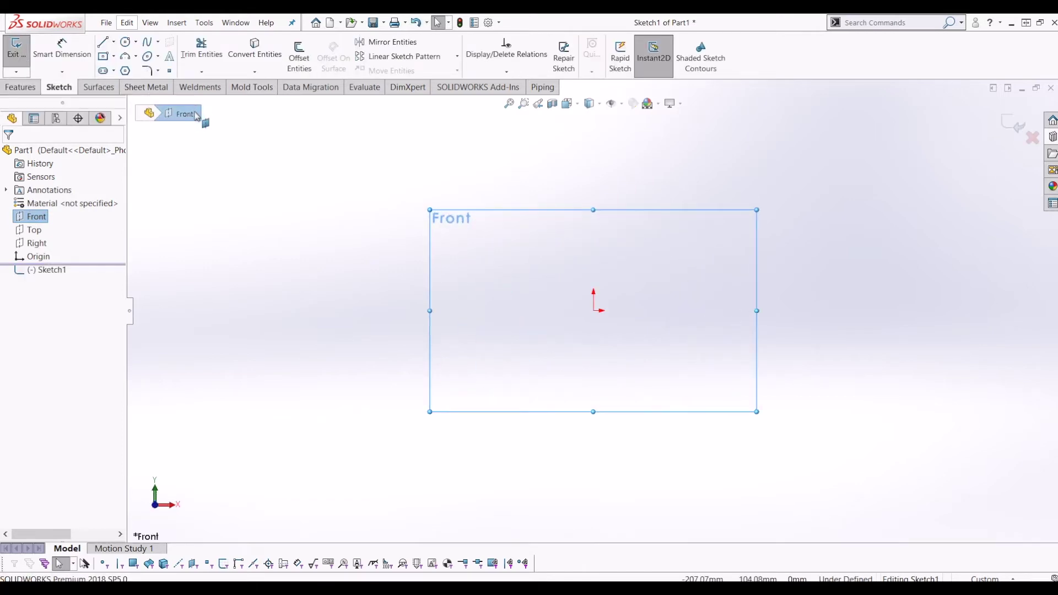
pyautogui.click(104, 60)
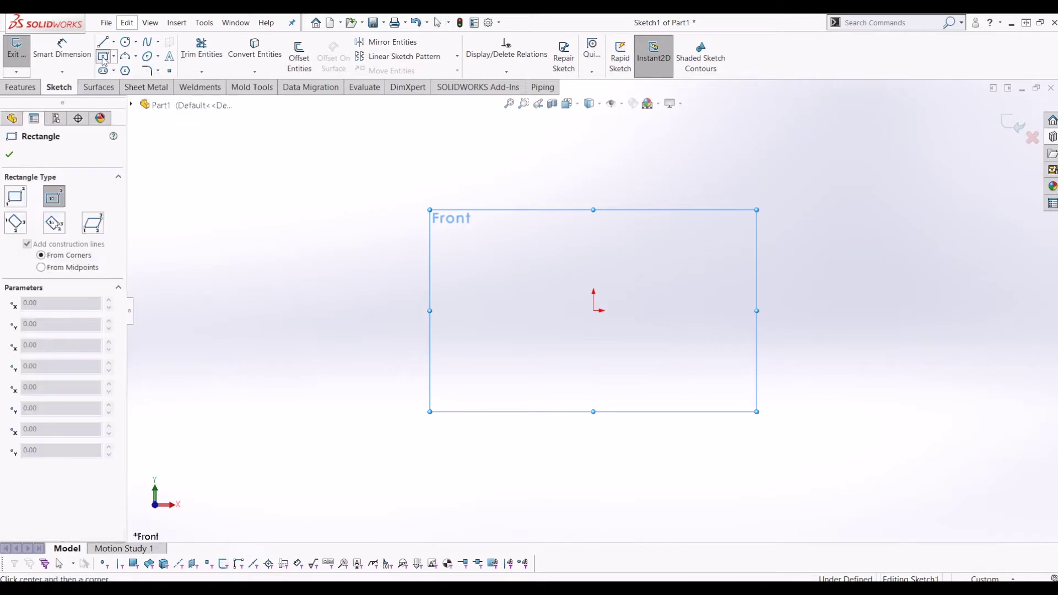
pyautogui.click(594, 311)
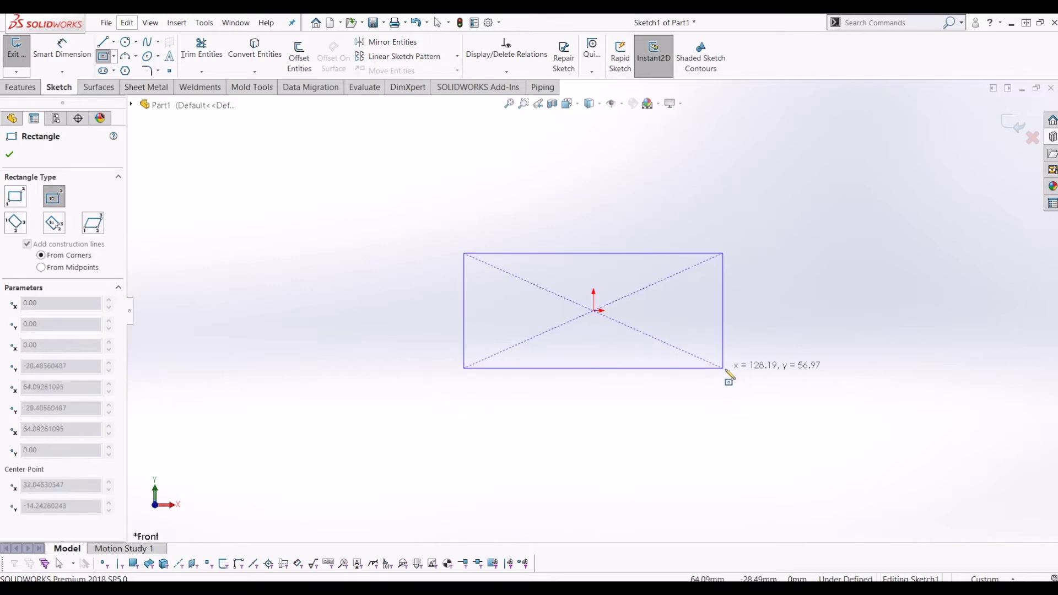
pyautogui.click(725, 402)
pyautogui.press('Escape')
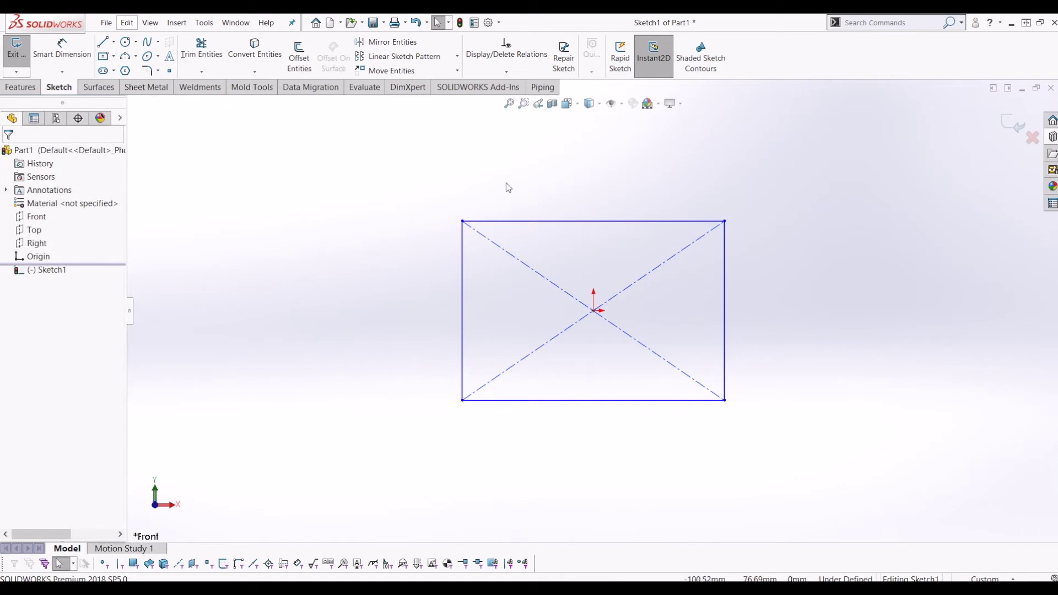
pyautogui.scroll(-4, 601, 312)
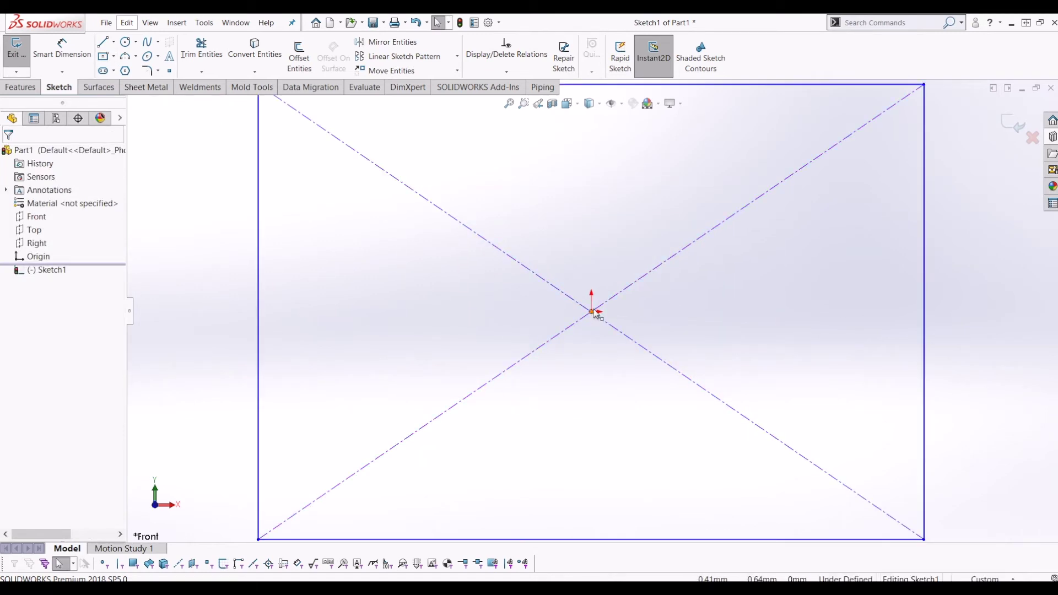
pyautogui.scroll(2, 597, 316)
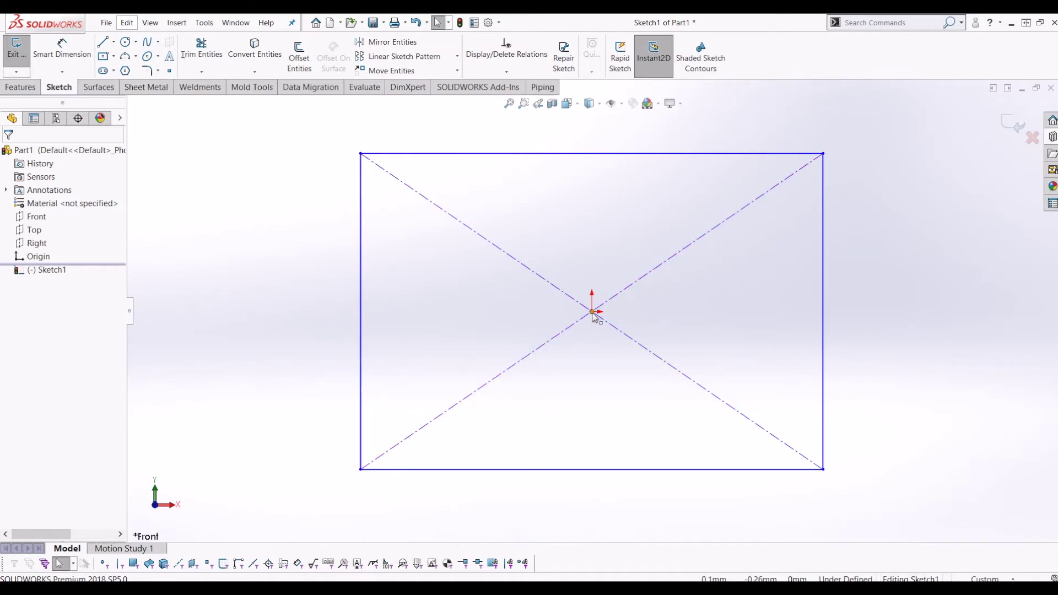
# Step: Dimension the rectangle's top and left edges to 100 mm each, then exit the sketch
pyautogui.click(62, 49)
pyautogui.click(496, 154)
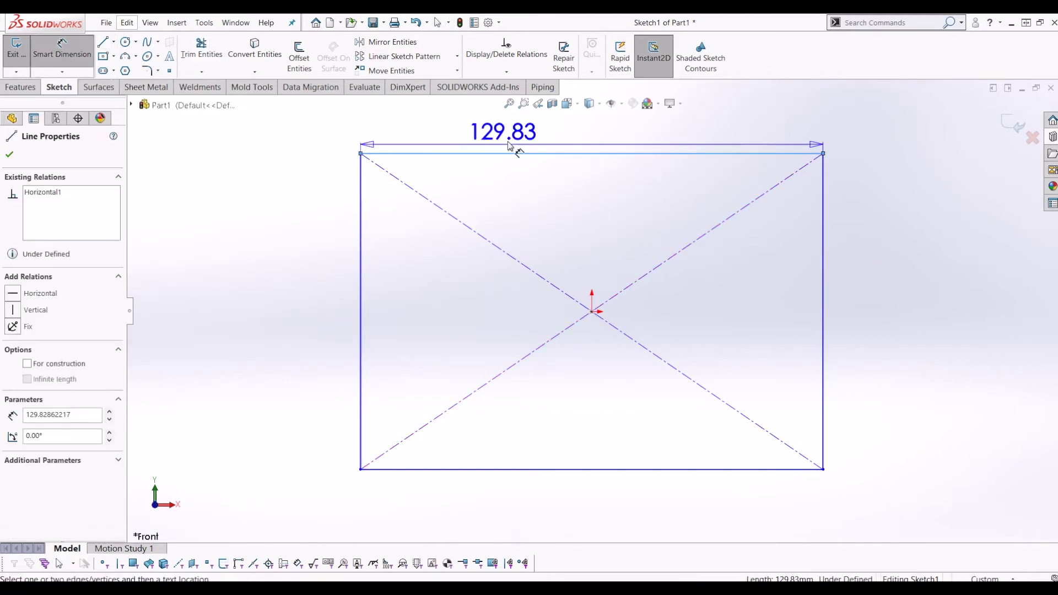
pyautogui.click(508, 136)
pyautogui.write('100')
pyautogui.press('Return')
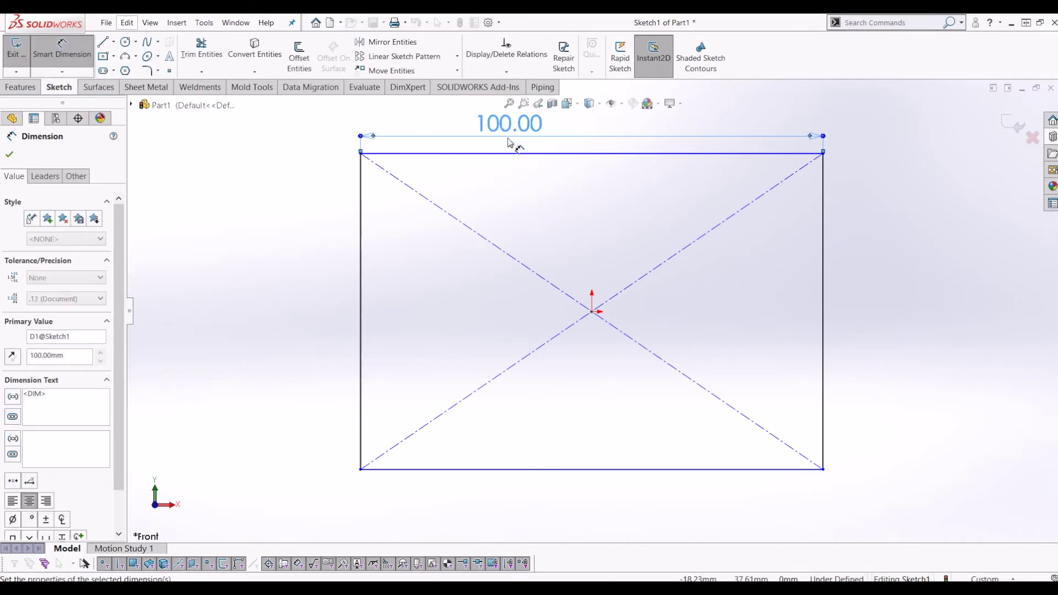
pyautogui.click(361, 299)
pyautogui.click(303, 300)
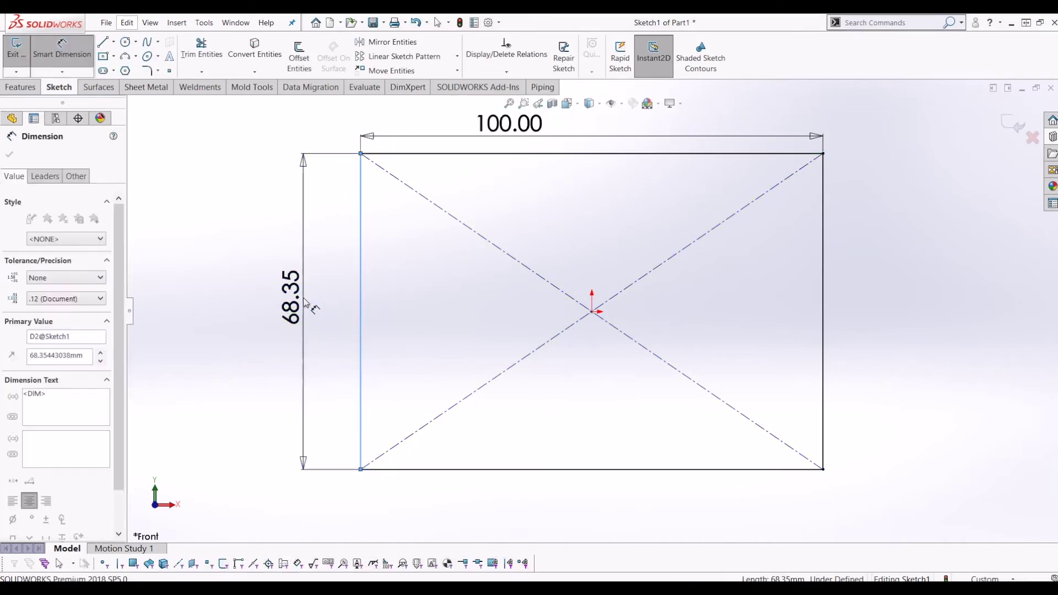
pyautogui.write('100')
pyautogui.press('Return')
pyautogui.press('f')
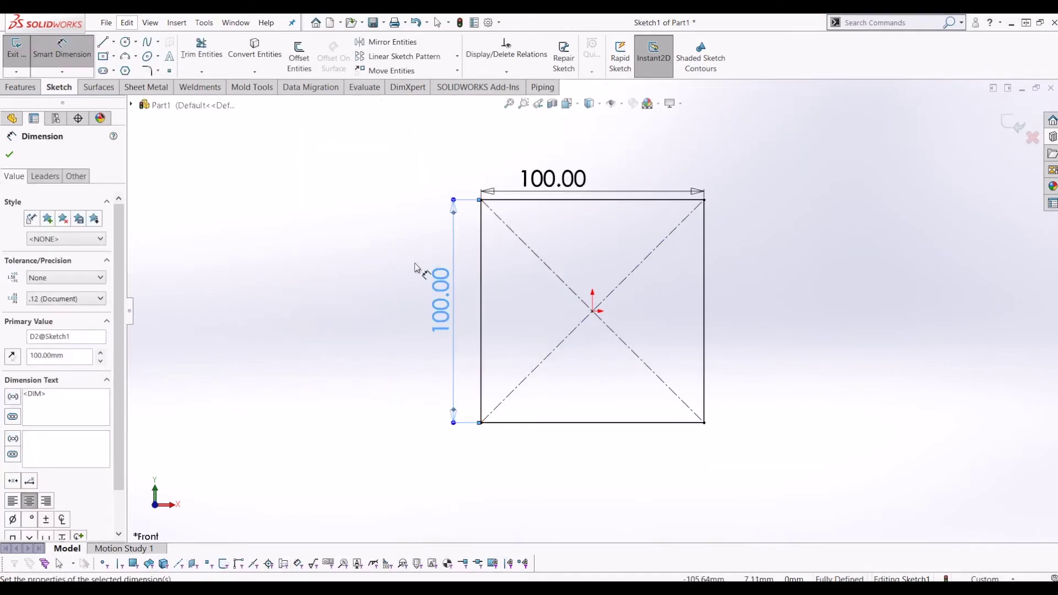
pyautogui.click(586, 168)
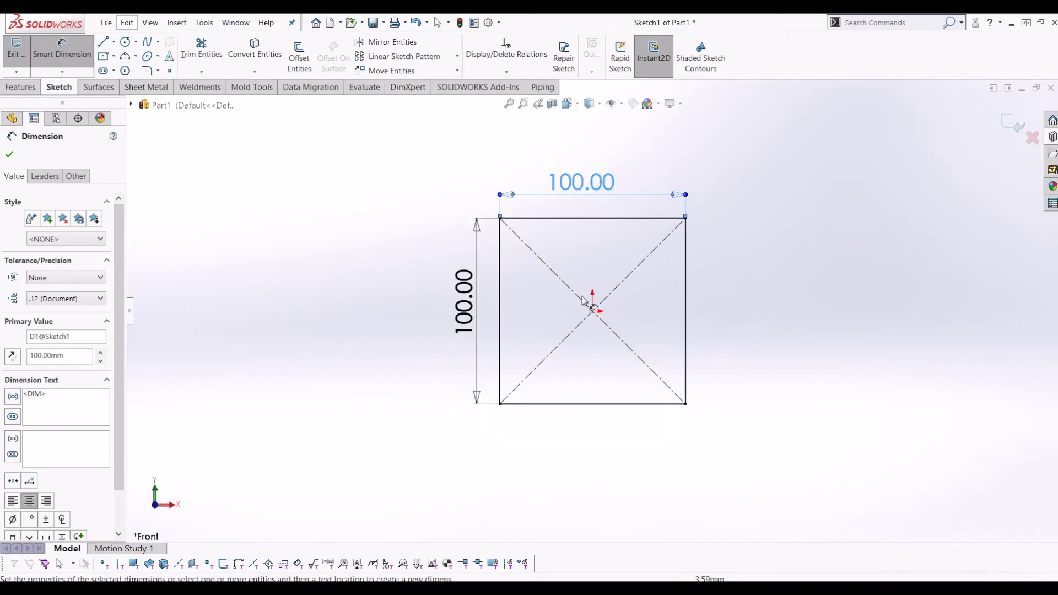
pyautogui.click(16, 49)
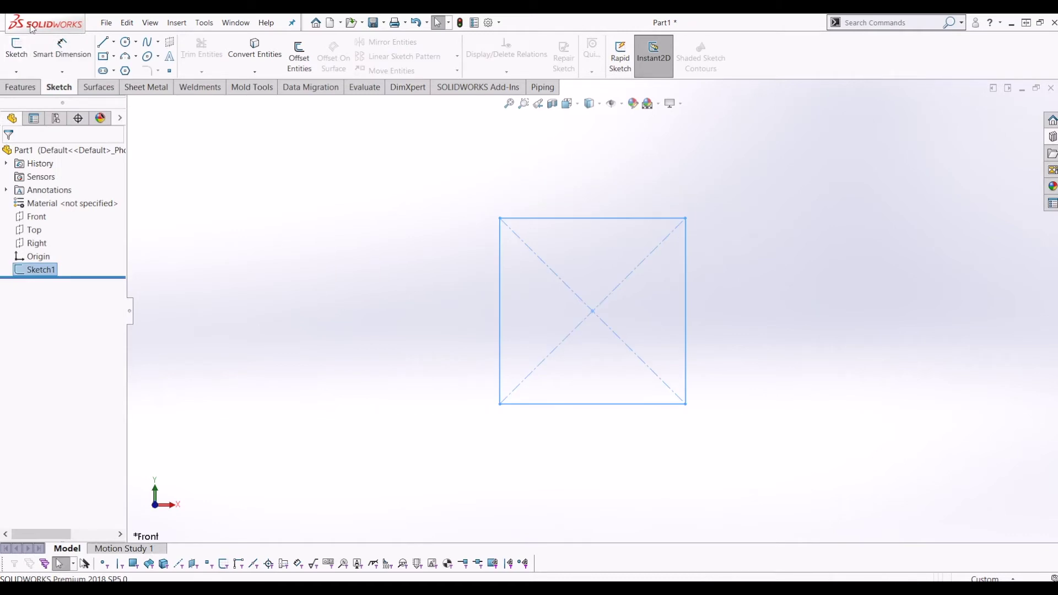
# Step: Extrude the square sketch 100 mm deep to form the cube, Boss-Extrude1
pyautogui.click(34, 90)
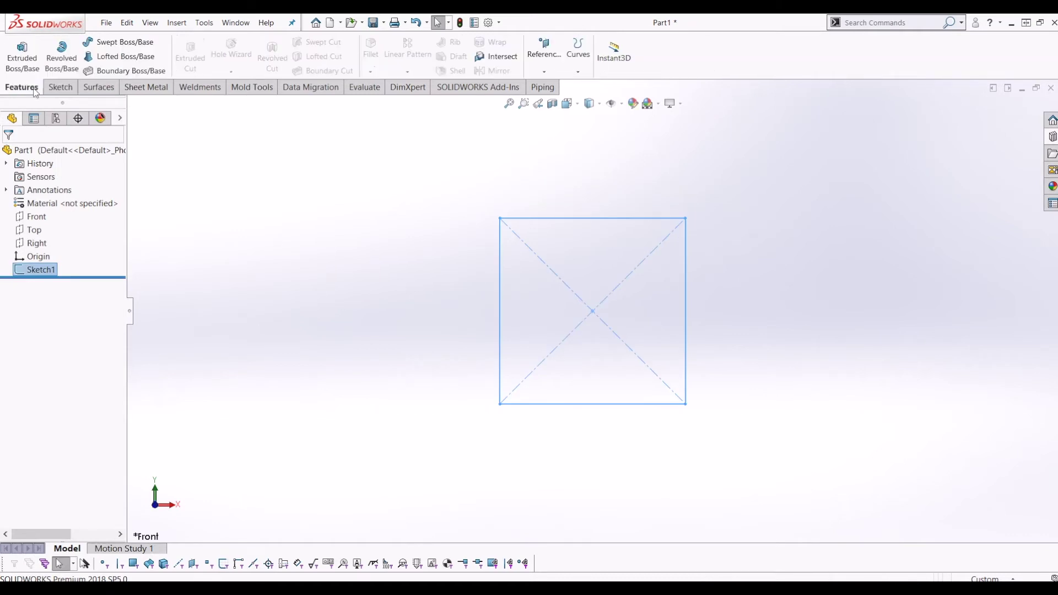
pyautogui.click(30, 61)
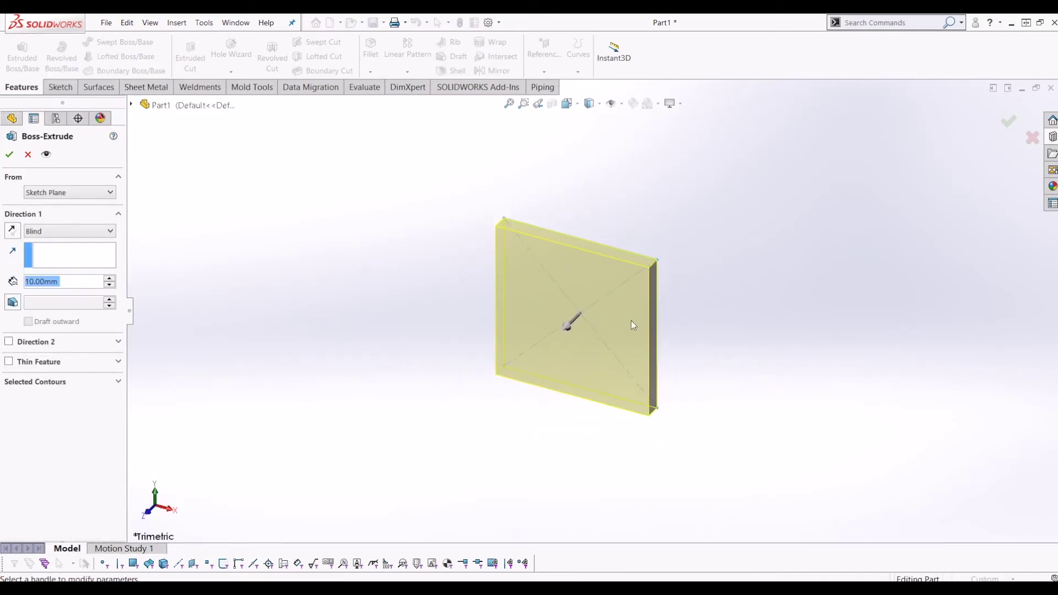
pyautogui.moveTo(544, 311); pyautogui.dragTo(481, 383)
pyautogui.click(57, 282)
pyautogui.doubleClick(58, 282)
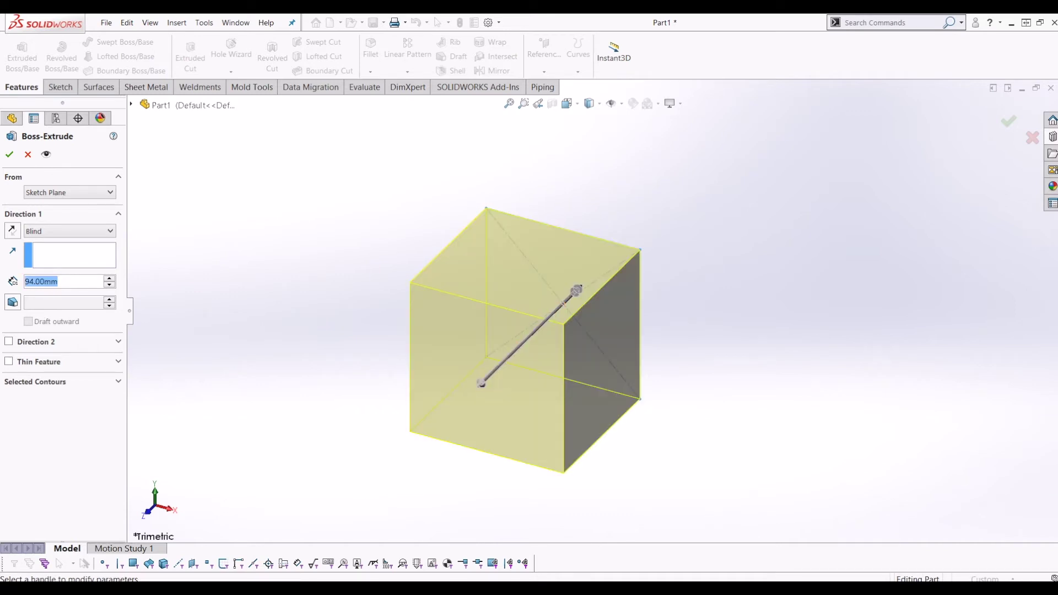
pyautogui.write('100')
pyautogui.press('Return')
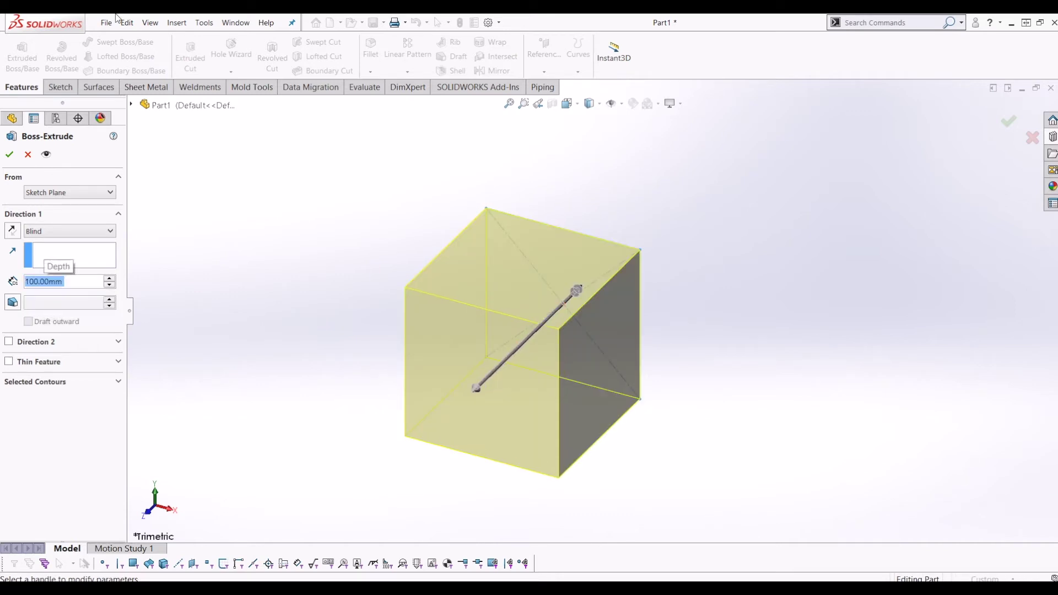
pyautogui.click(9, 154)
# Step: Select the cube's top face and start a new sketch on it
pyautogui.moveTo(530, 261); pyautogui.dragTo(508, 207, button='middle')
pyautogui.hotkey('ctrl', '7')
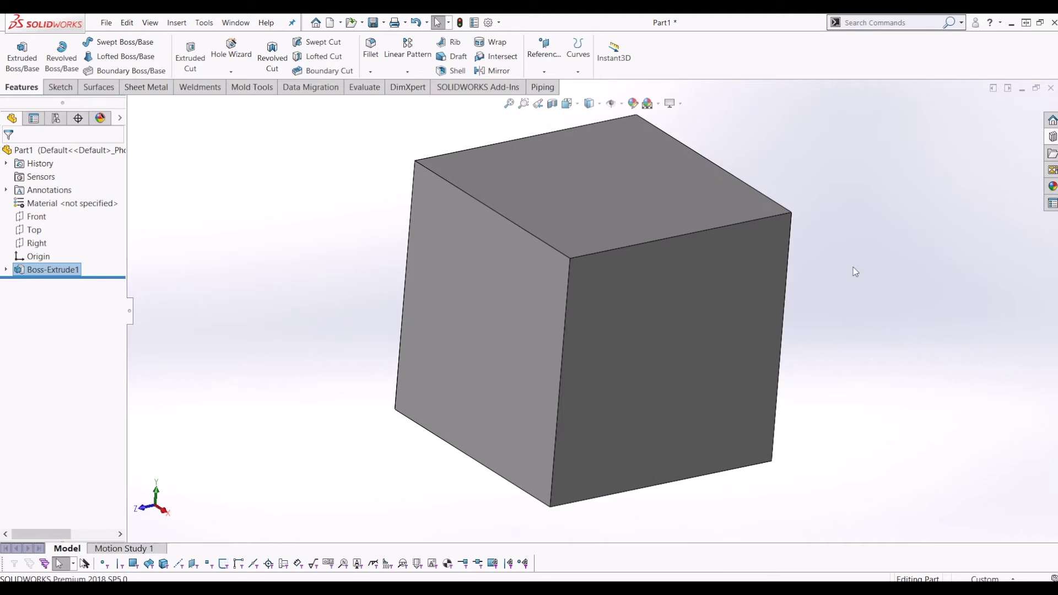
pyautogui.scroll(3, 772, 272)
pyautogui.moveTo(772, 272); pyautogui.dragTo(562, 250, button='middle')
pyautogui.click(609, 249)
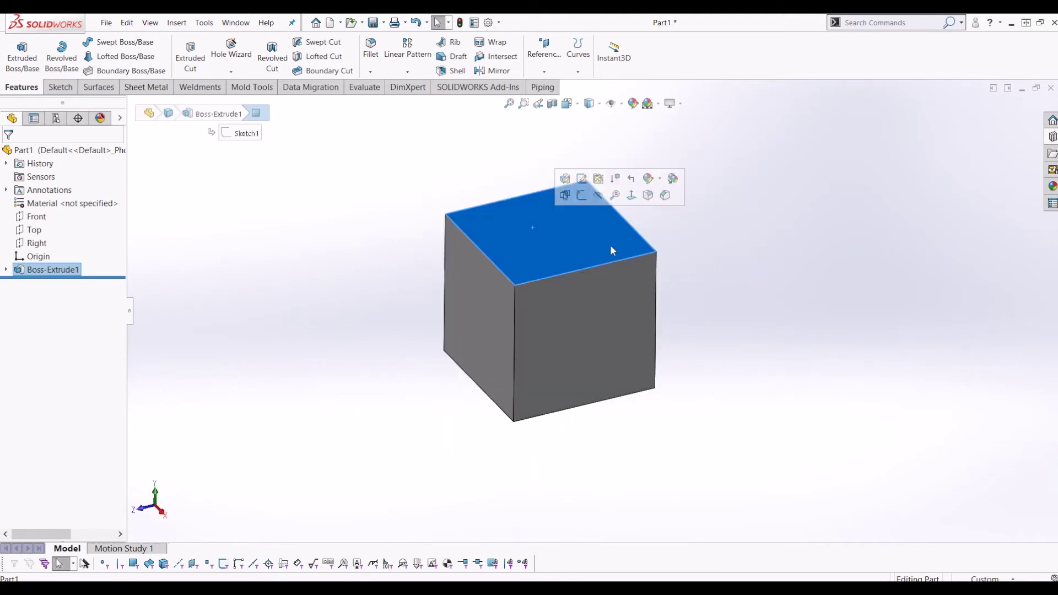
pyautogui.click(59, 88)
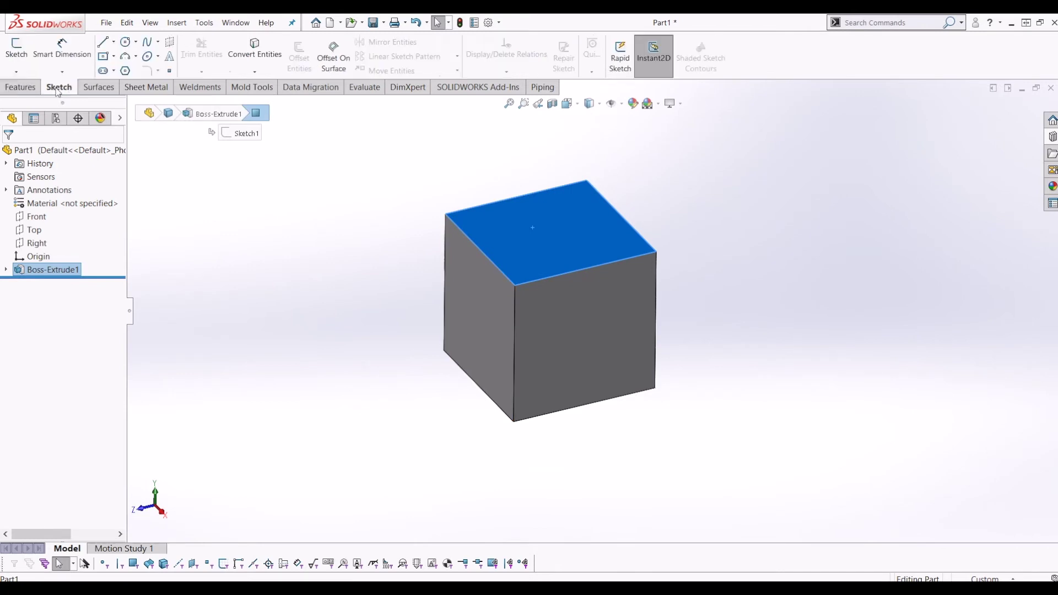
pyautogui.click(24, 57)
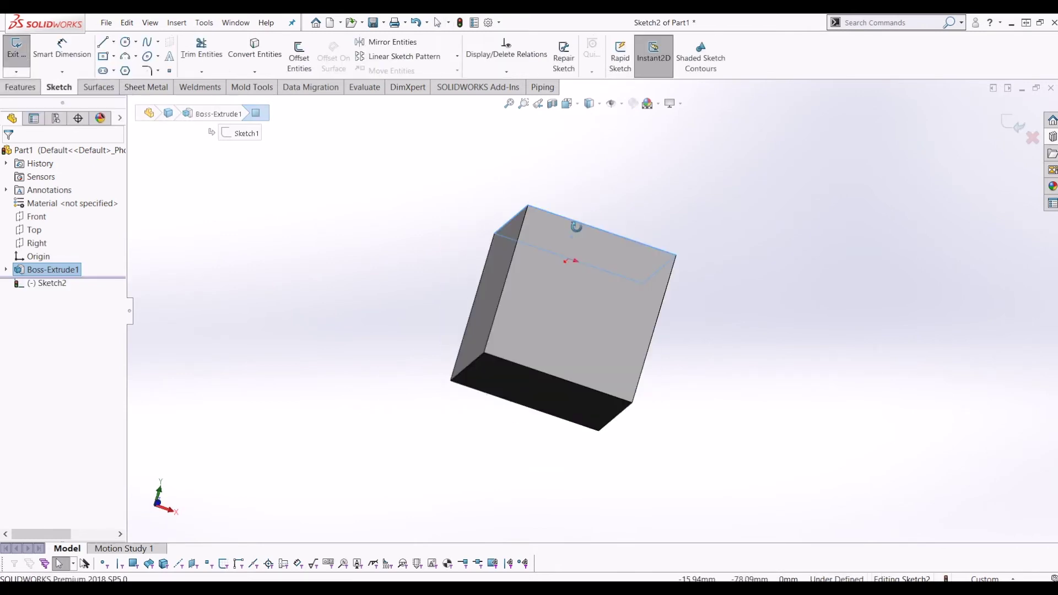
# Step: Draw a 141.42 mm corner-to-corner diagonal across the top face as construction geometry
pyautogui.moveTo(576, 227)
pyautogui.mouseDown(button='middle')
pyautogui.moveTo(524, 254)
pyautogui.moveTo(578, 219)
pyautogui.mouseUp(button='middle')
pyautogui.hotkey('ctrl', '7')
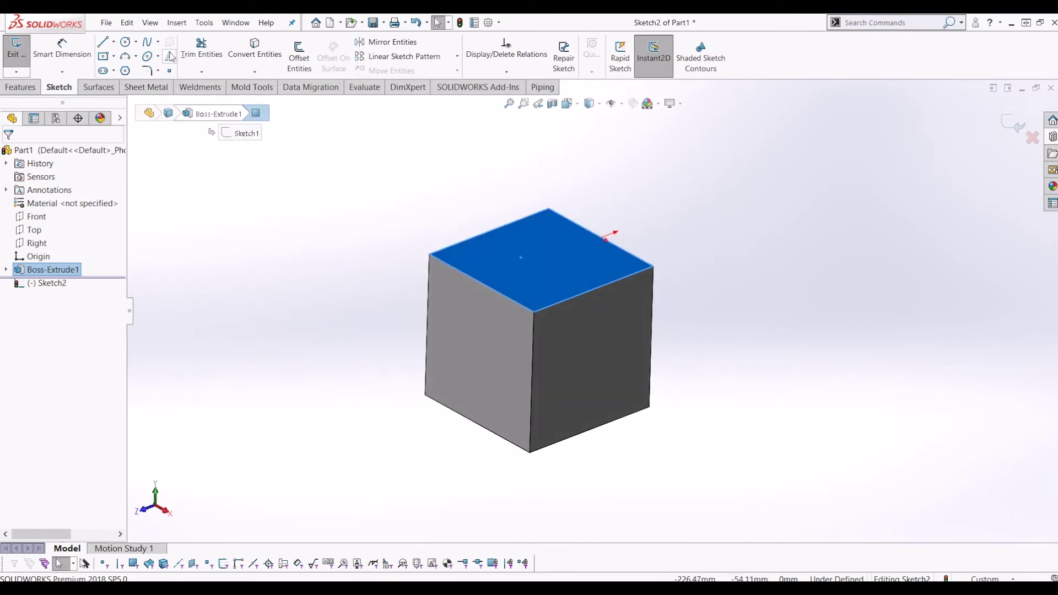
pyautogui.click(125, 44)
pyautogui.press('Down')
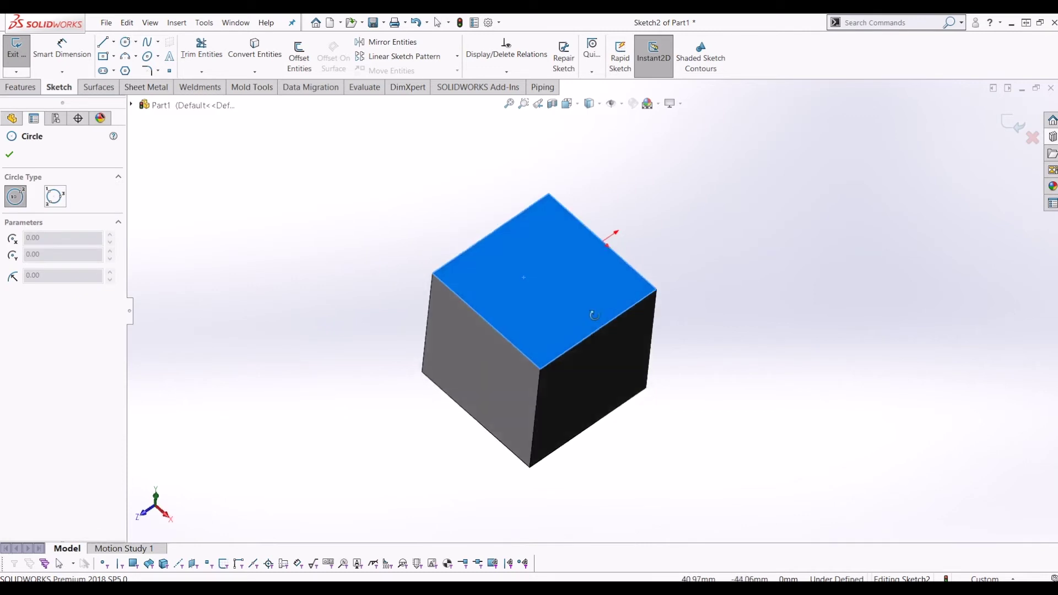
pyautogui.click(103, 41)
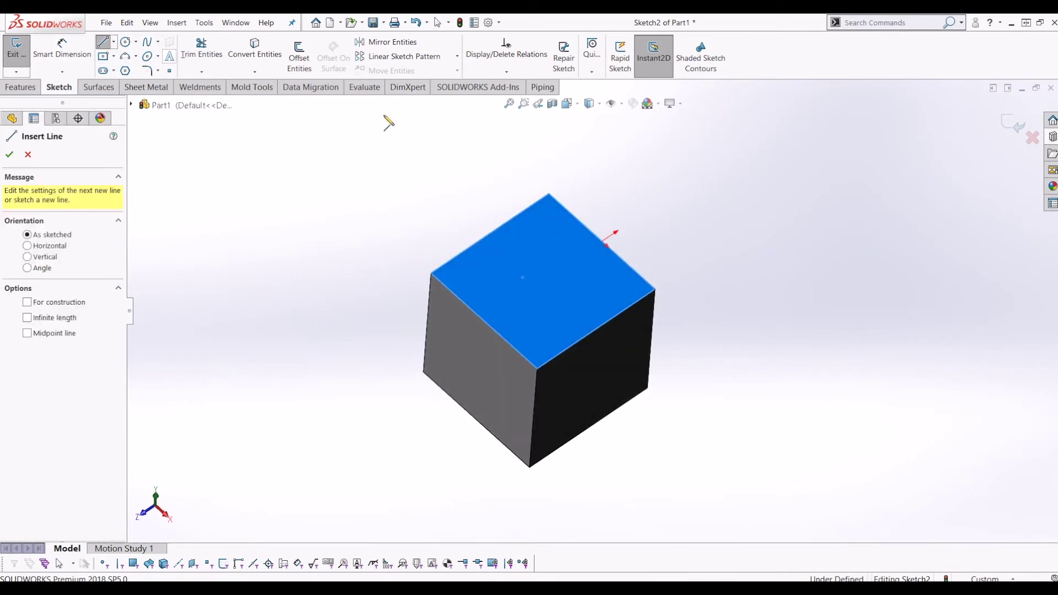
pyautogui.click(548, 193)
pyautogui.click(537, 368)
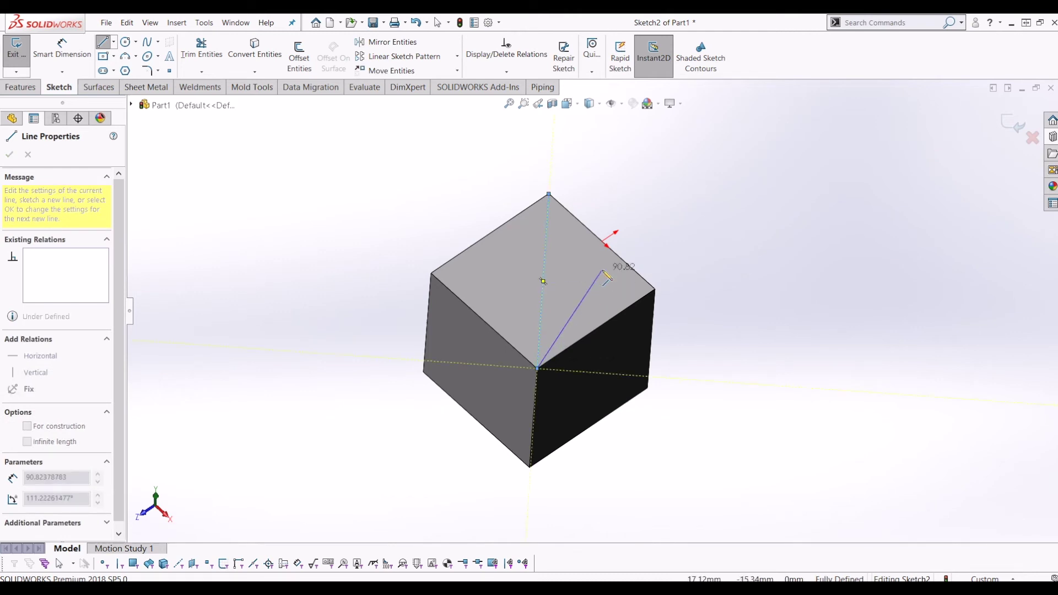
pyautogui.press('Escape')
pyautogui.press('Escape')
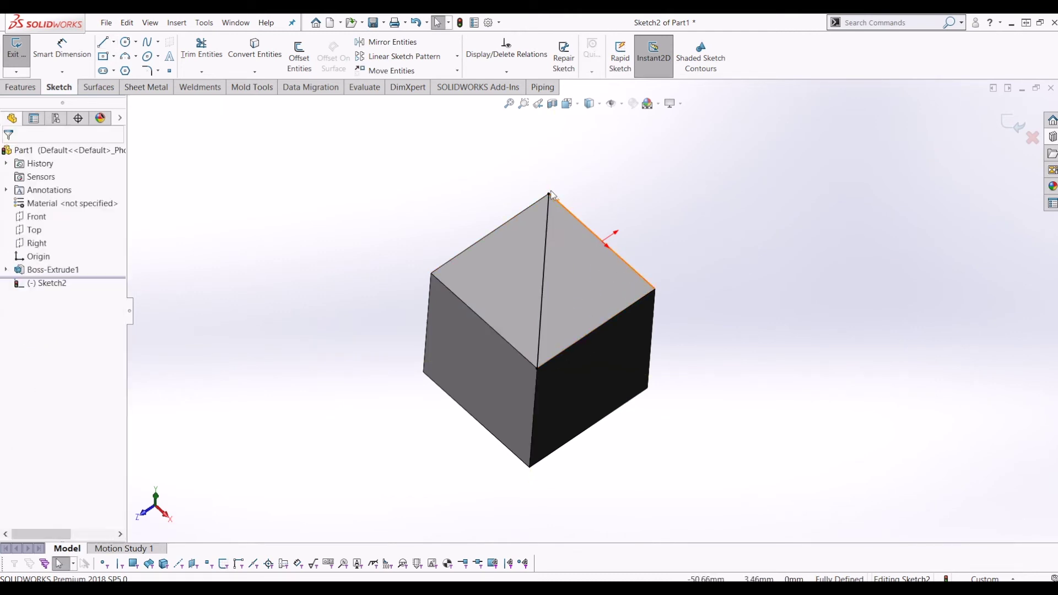
pyautogui.moveTo(585, 342); pyautogui.dragTo(541, 236, button='middle')
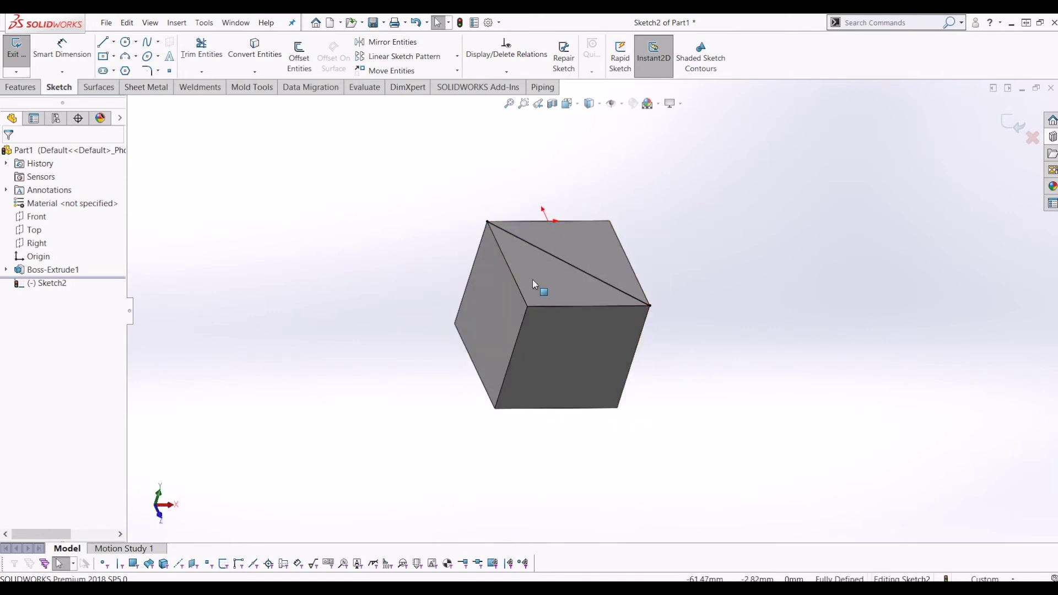
pyautogui.moveTo(592, 296)
pyautogui.mouseDown(button='middle')
pyautogui.moveTo(554, 249)
pyautogui.moveTo(528, 263)
pyautogui.mouseUp(button='middle')
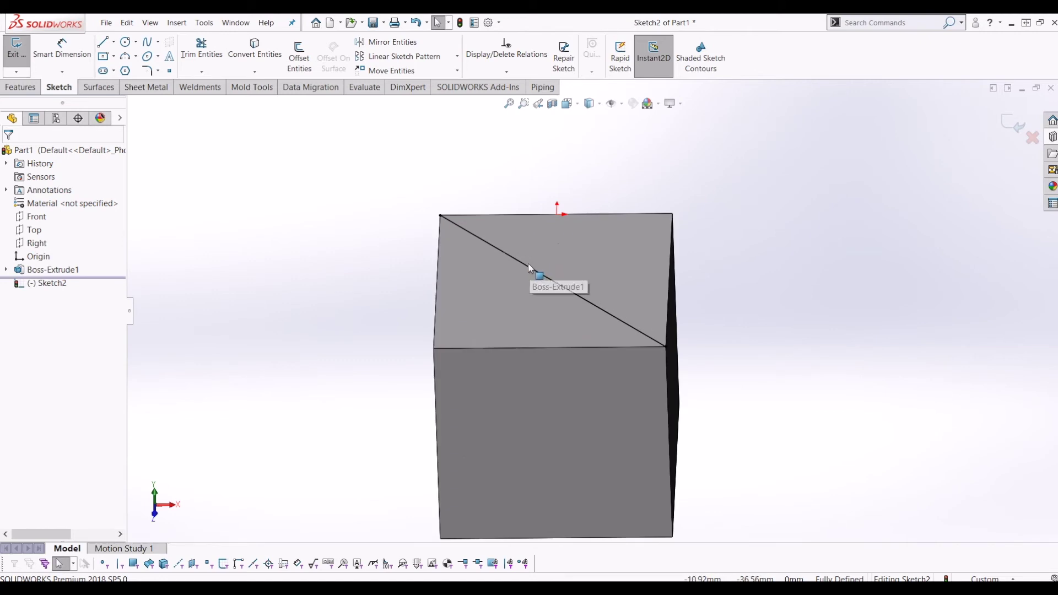
pyautogui.click(524, 265)
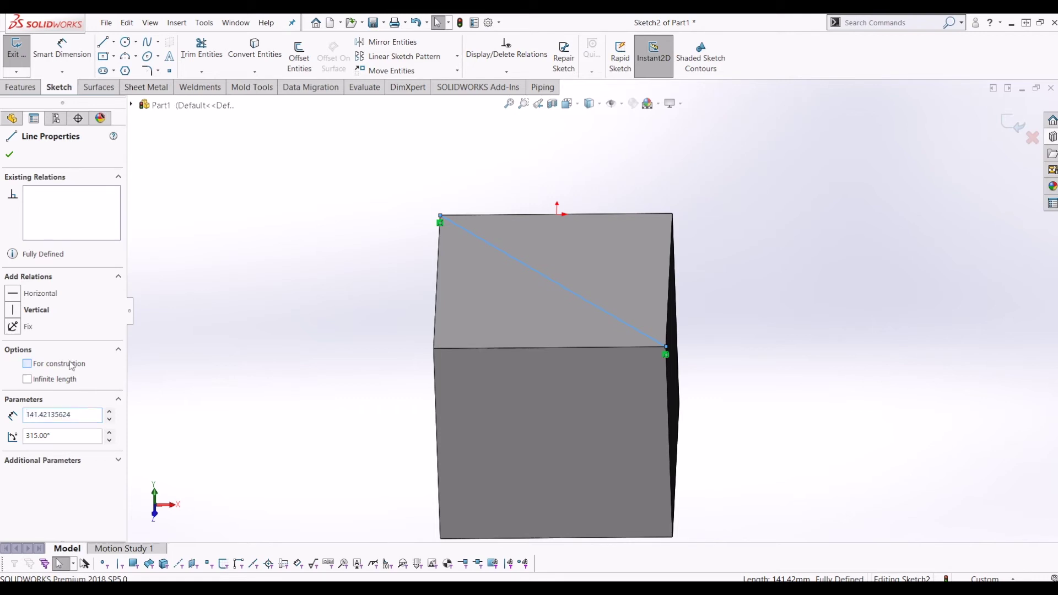
pyautogui.click(126, 42)
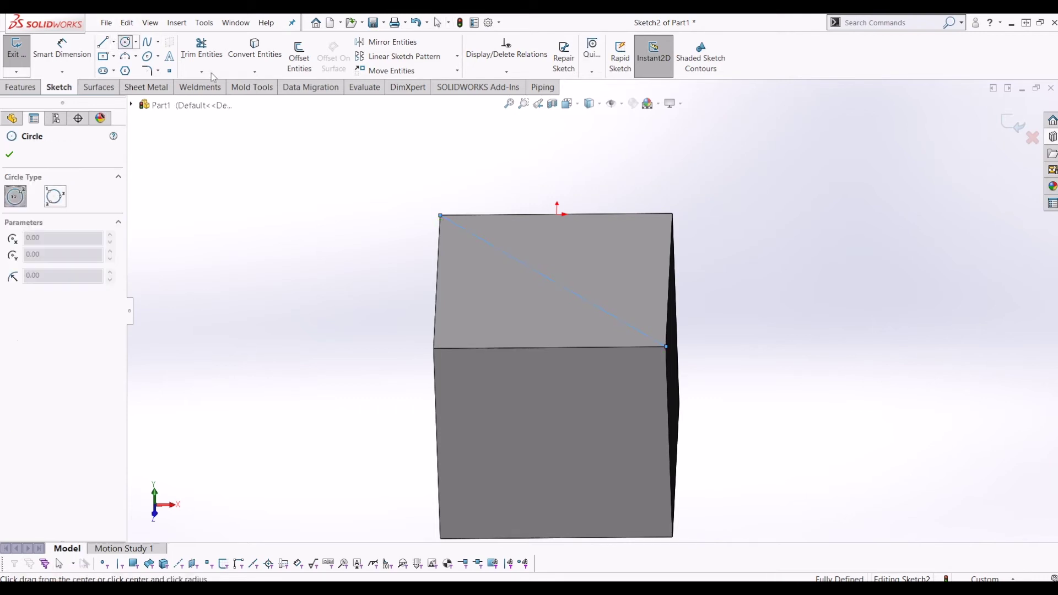
# Step: Draw a circle at the diagonal's midpoint, dimension it to 50 mm diameter, and exit the sketch
pyautogui.click(552, 281)
pyautogui.click(510, 314)
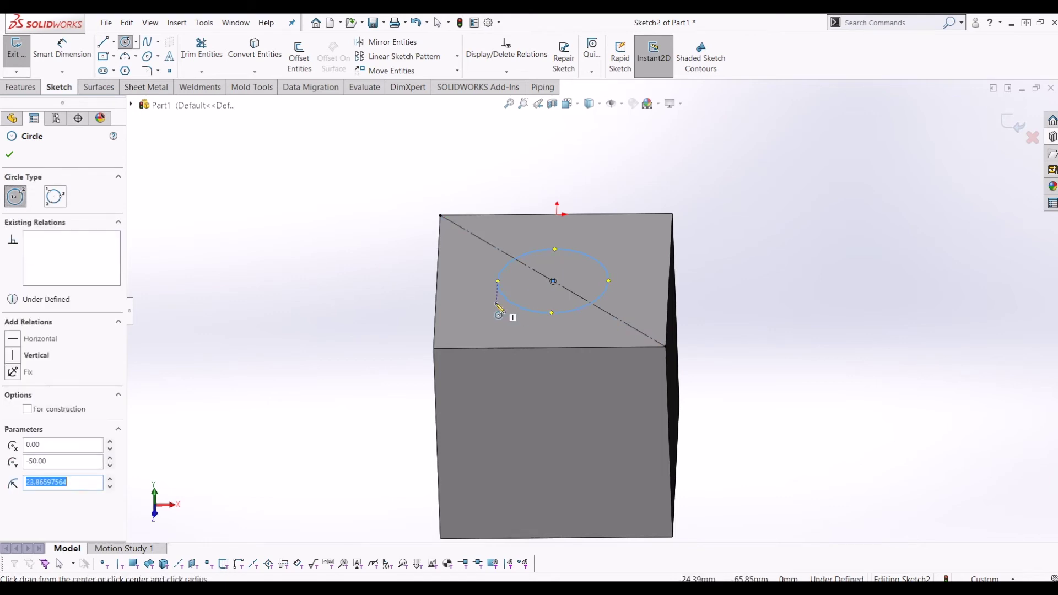
pyautogui.click(63, 50)
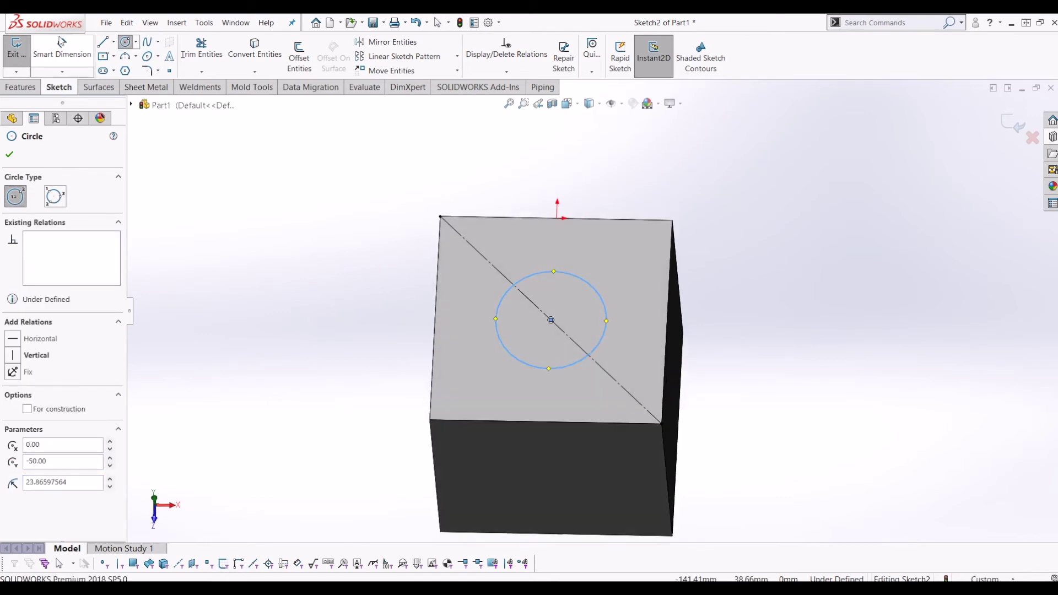
pyautogui.click(603, 302)
pyautogui.click(794, 263)
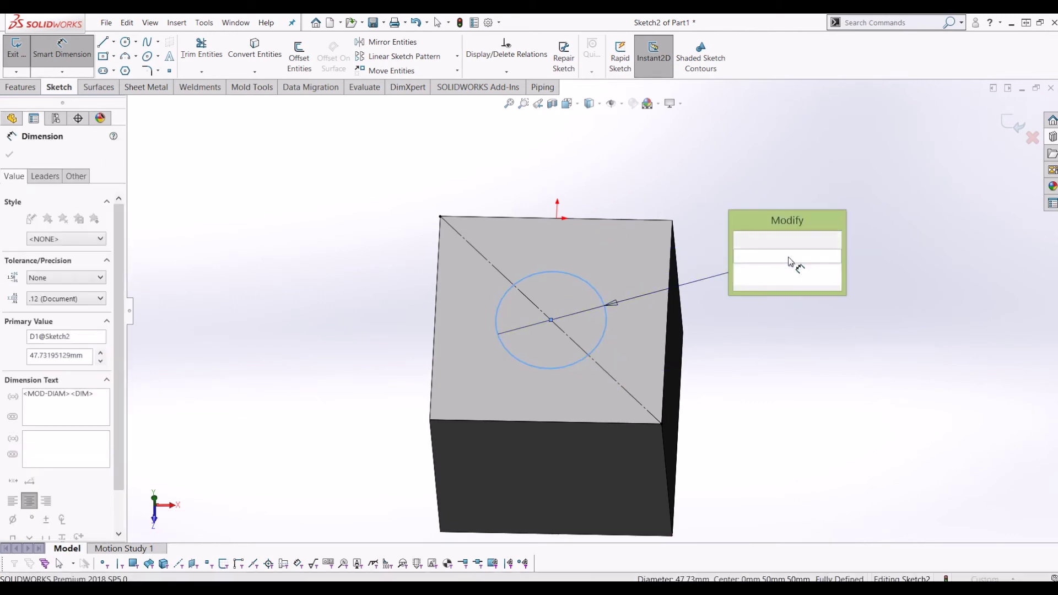
pyautogui.write('50')
pyautogui.press('Return')
pyautogui.click(732, 382)
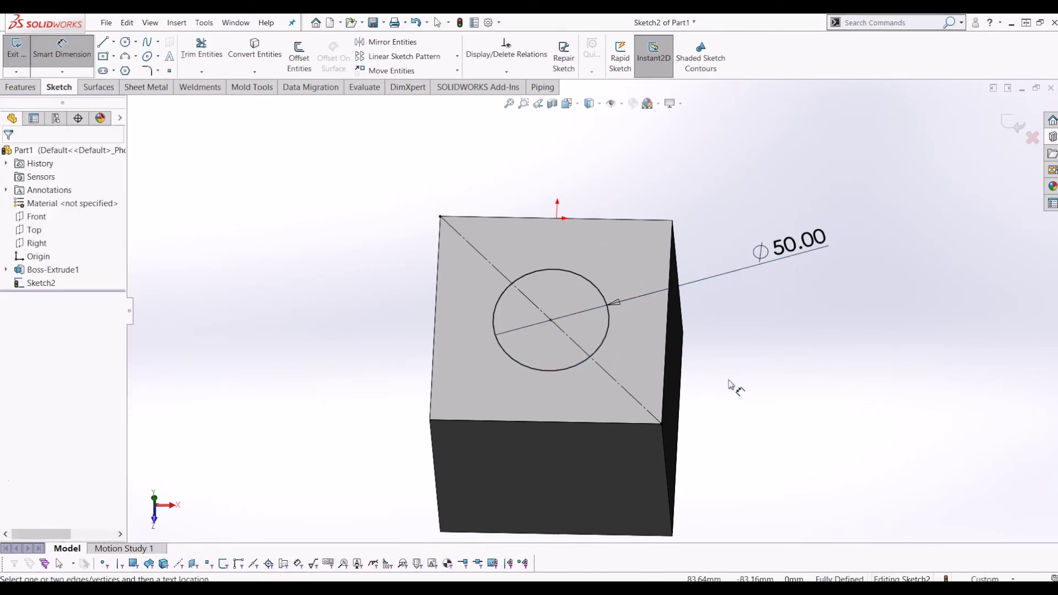
pyautogui.moveTo(732, 382)
pyautogui.mouseDown(button='middle')
pyautogui.moveTo(676, 309)
pyautogui.moveTo(736, 255)
pyautogui.moveTo(770, 328)
pyautogui.moveTo(702, 283)
pyautogui.moveTo(717, 265)
pyautogui.moveTo(683, 272)
pyautogui.moveTo(734, 293)
pyautogui.mouseUp(button='middle')
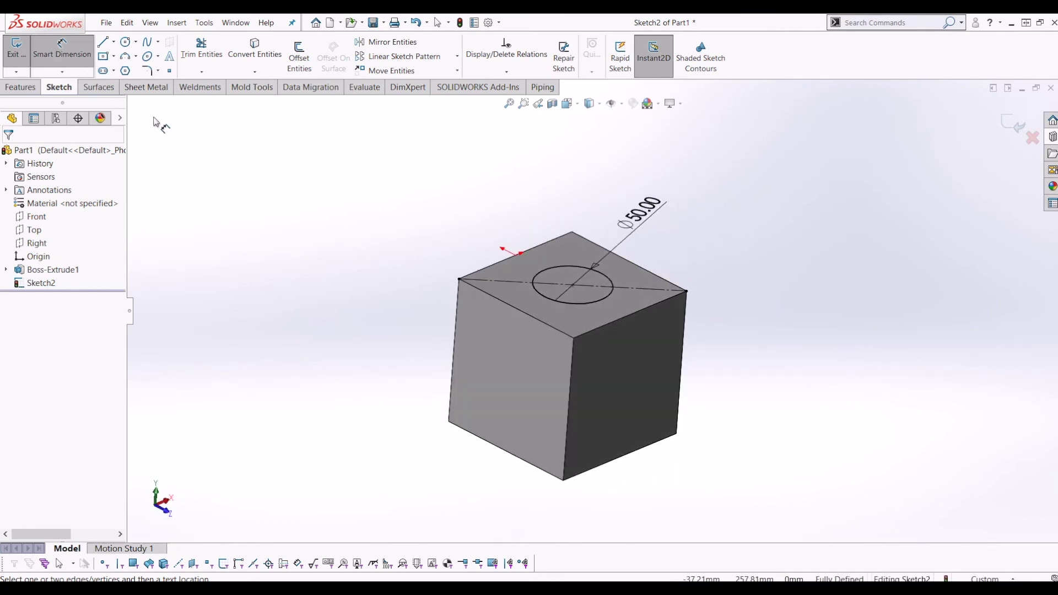
pyautogui.click(16, 49)
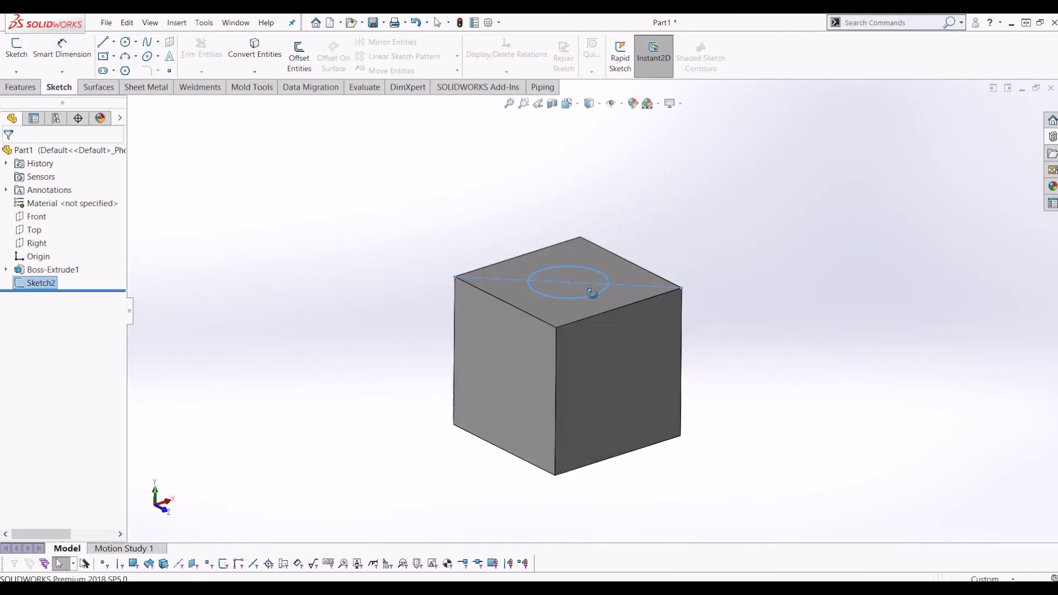
# Step: Start an Extruded Cut of the circle sketch, previewing Blind at 100 mm
pyautogui.moveTo(551, 308)
pyautogui.mouseDown(button='middle')
pyautogui.moveTo(573, 331)
pyautogui.moveTo(551, 343)
pyautogui.mouseUp(button='middle')
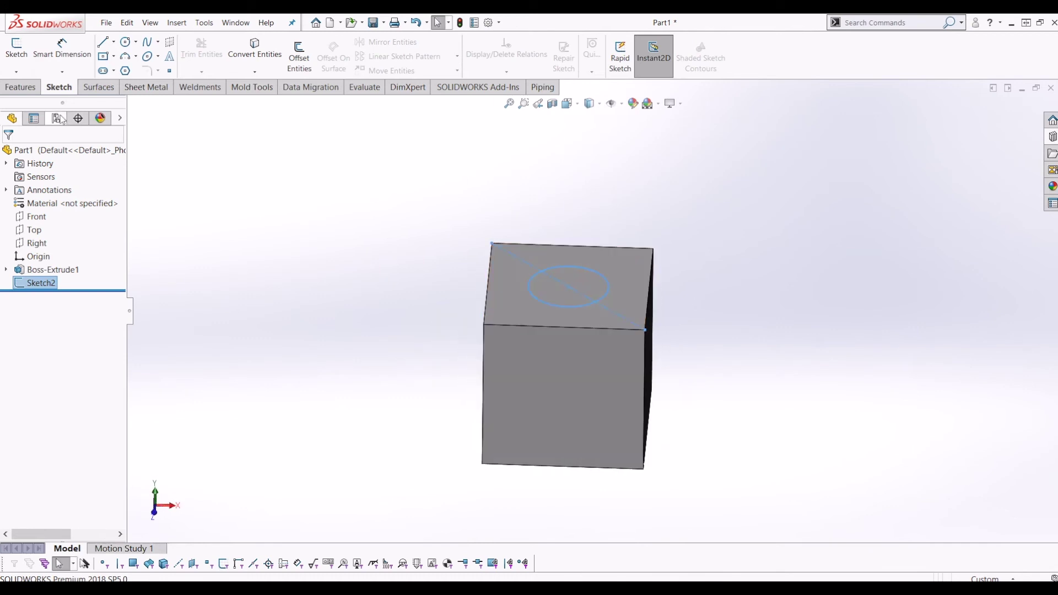
pyautogui.click(22, 87)
pyautogui.moveTo(286, 208); pyautogui.dragTo(298, 215, button='middle')
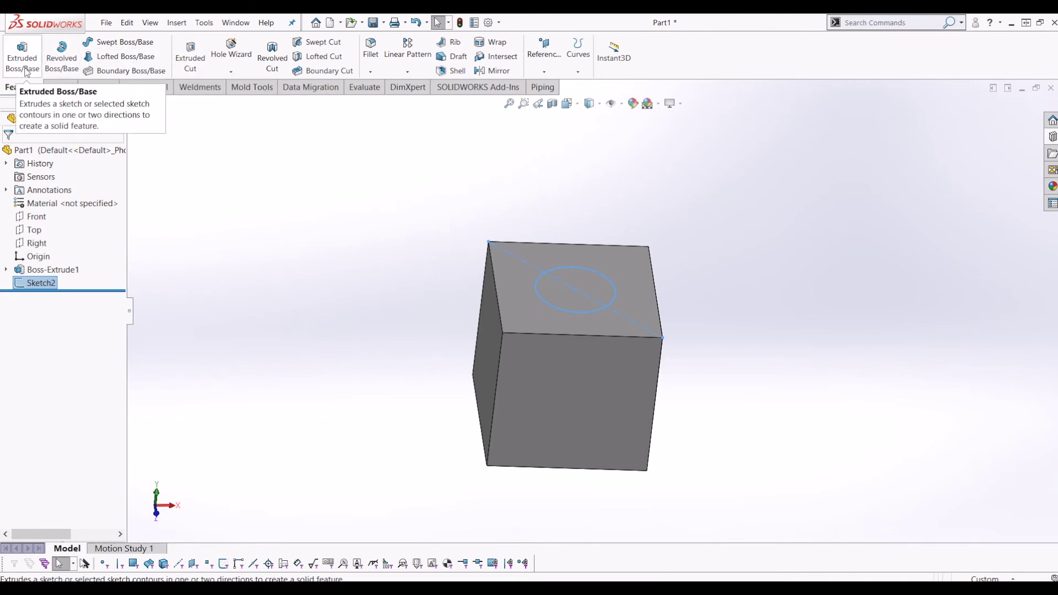
pyautogui.click(184, 65)
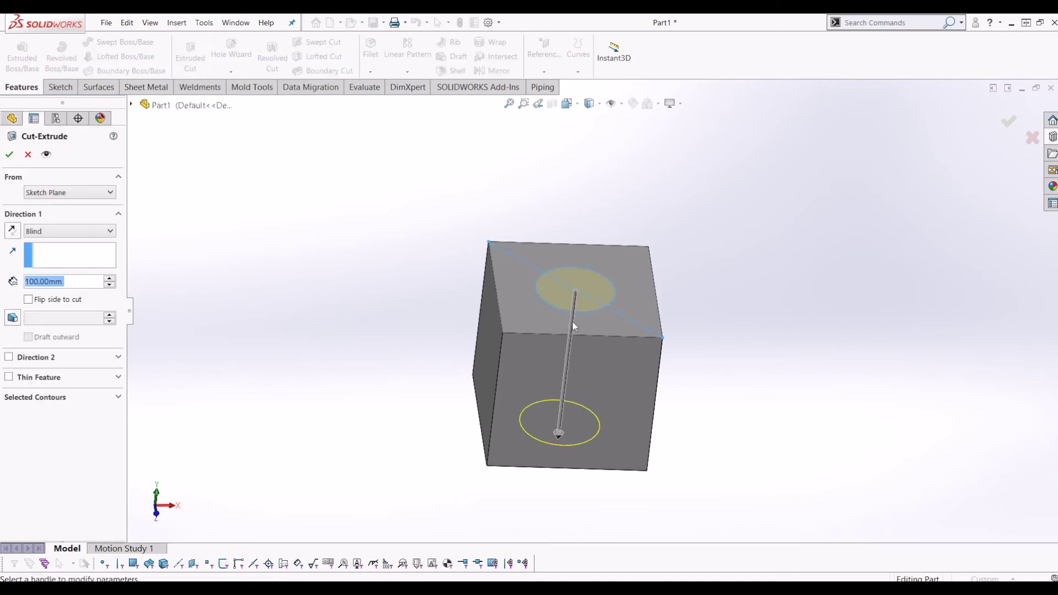
# Step: Set the cut to Up To Surface at the cube's opposite face and accept the through-hole
pyautogui.moveTo(533, 302); pyautogui.dragTo(611, 229, button='middle')
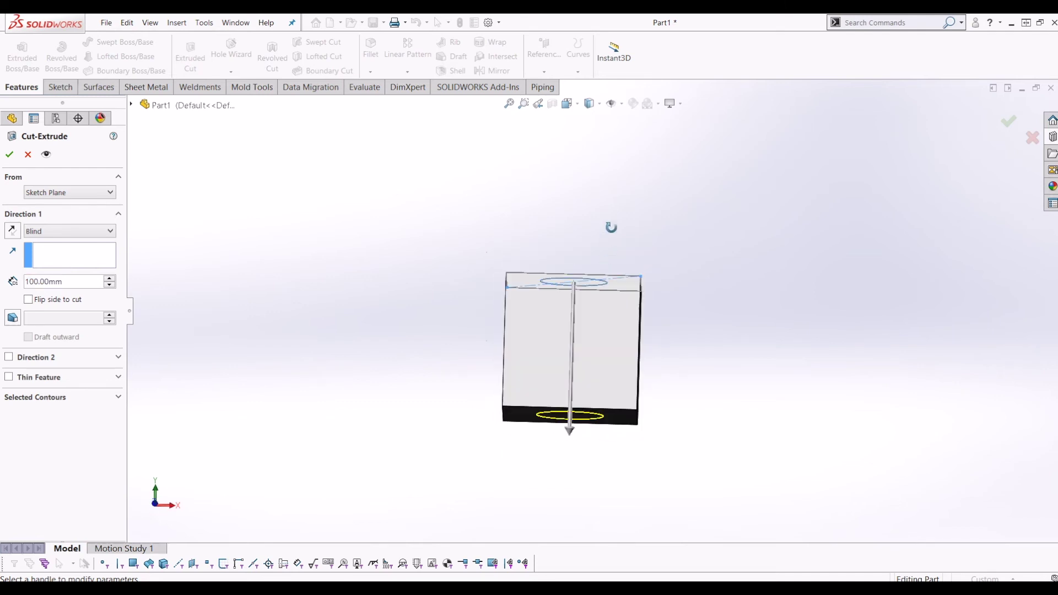
pyautogui.moveTo(570, 435); pyautogui.dragTo(574, 515)
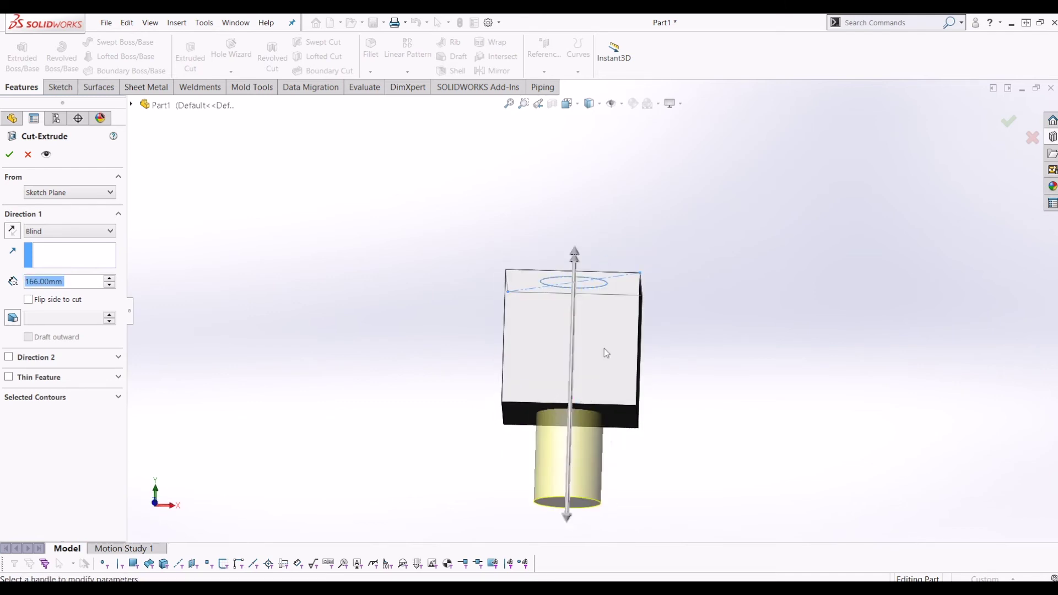
pyautogui.moveTo(604, 350); pyautogui.dragTo(578, 473, button='middle')
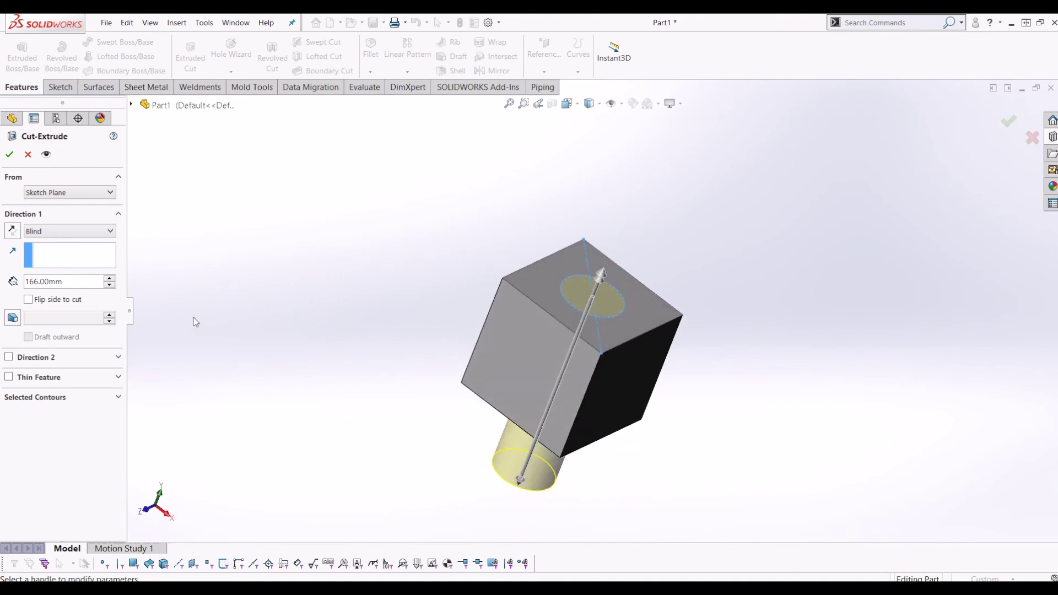
pyautogui.click(77, 230)
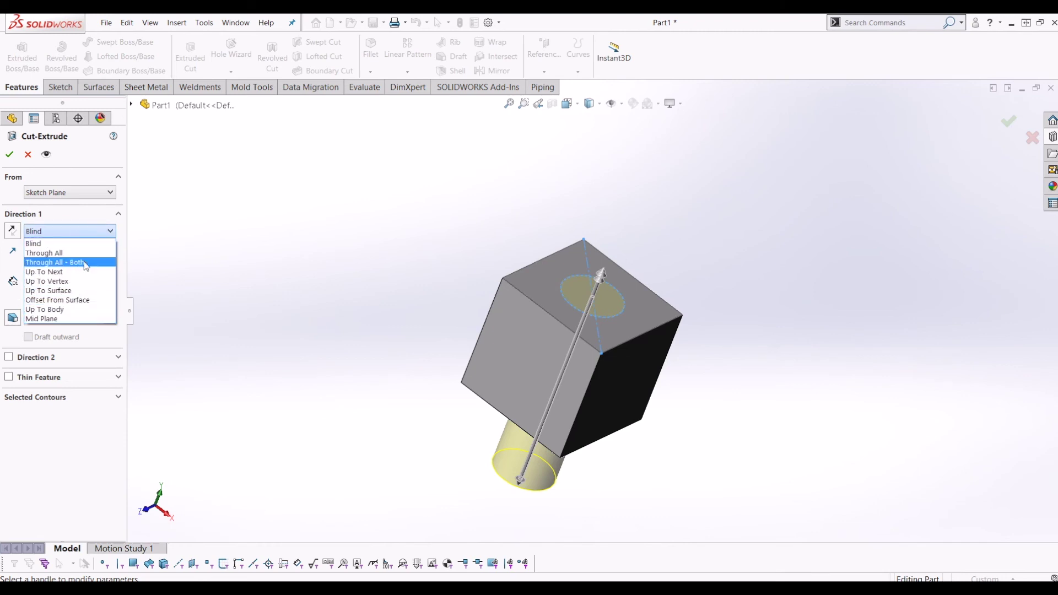
pyautogui.click(85, 291)
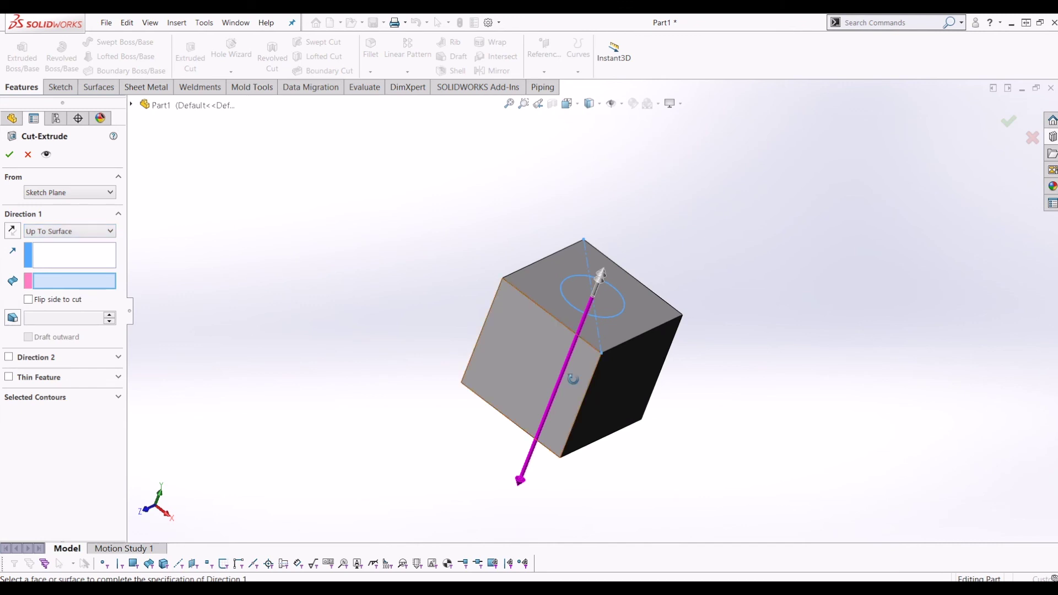
pyautogui.moveTo(571, 378); pyautogui.dragTo(420, 402, button='middle')
pyautogui.click(494, 412)
pyautogui.click(9, 155)
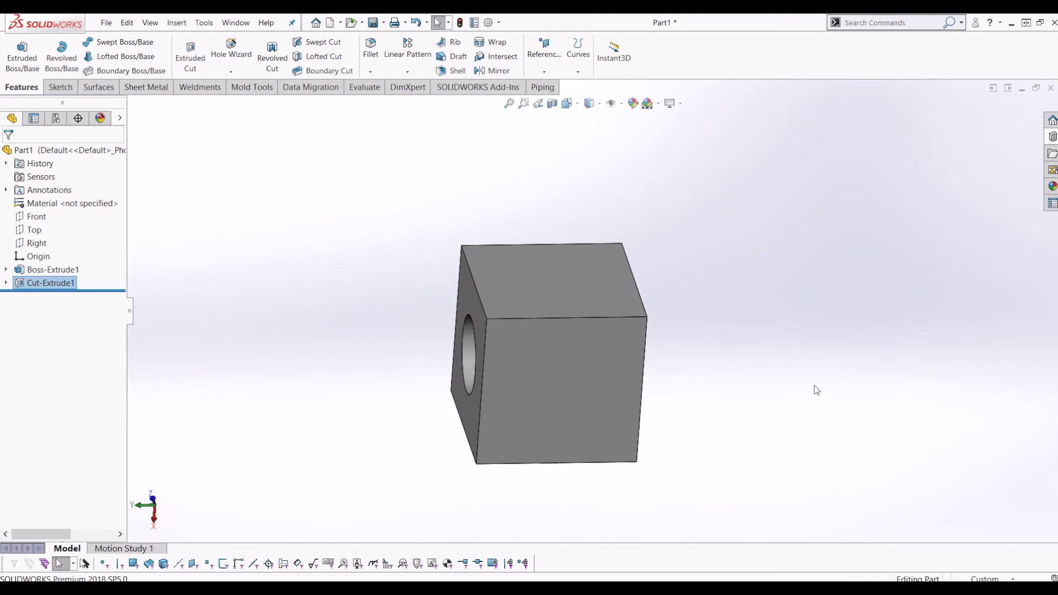
pyautogui.moveTo(663, 295); pyautogui.dragTo(708, 280, button='middle')
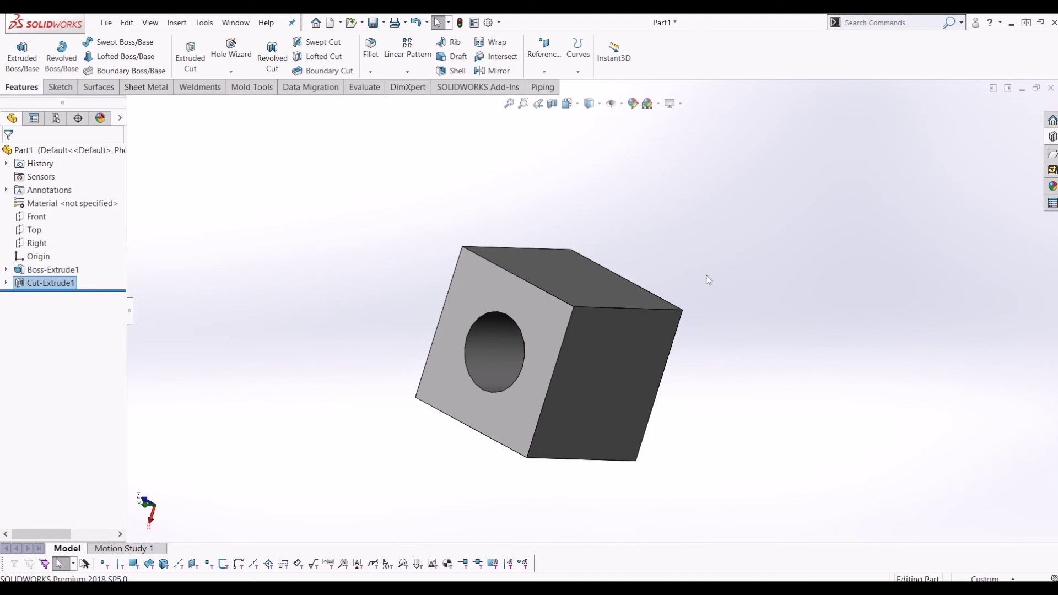